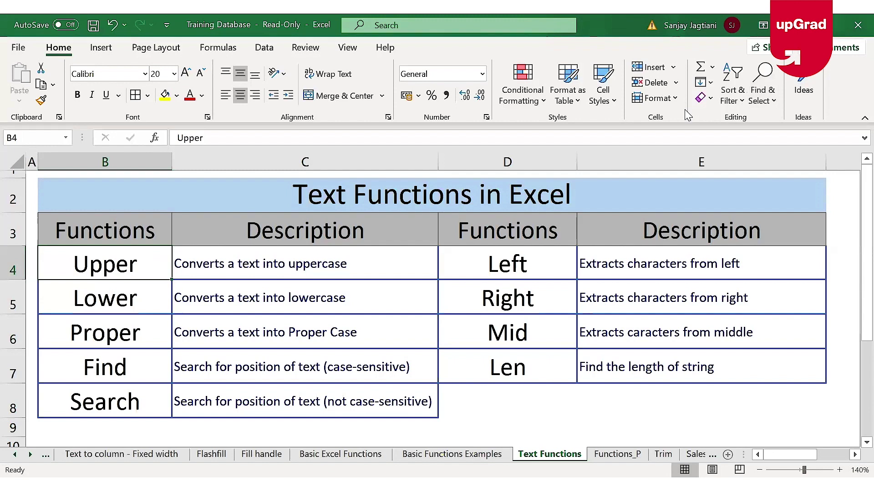
- Review the Left, Find, Len and Upper entries in the overview table of text functions
click(537, 270)
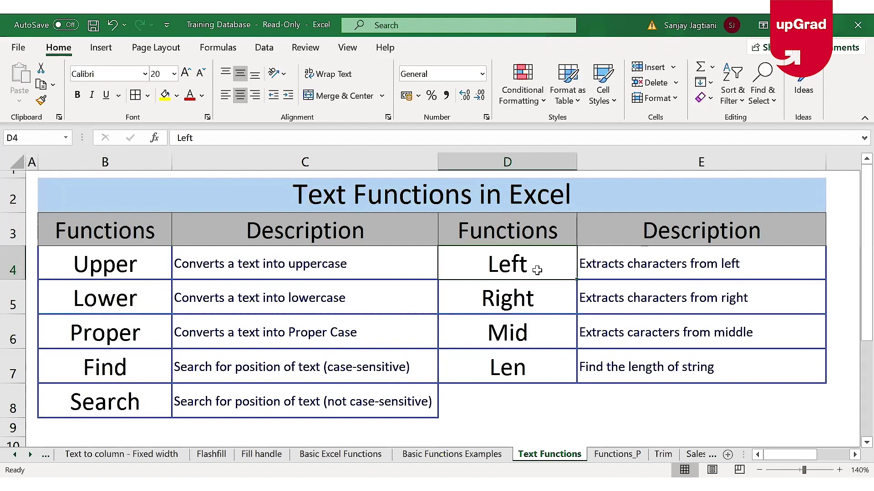
click(113, 369)
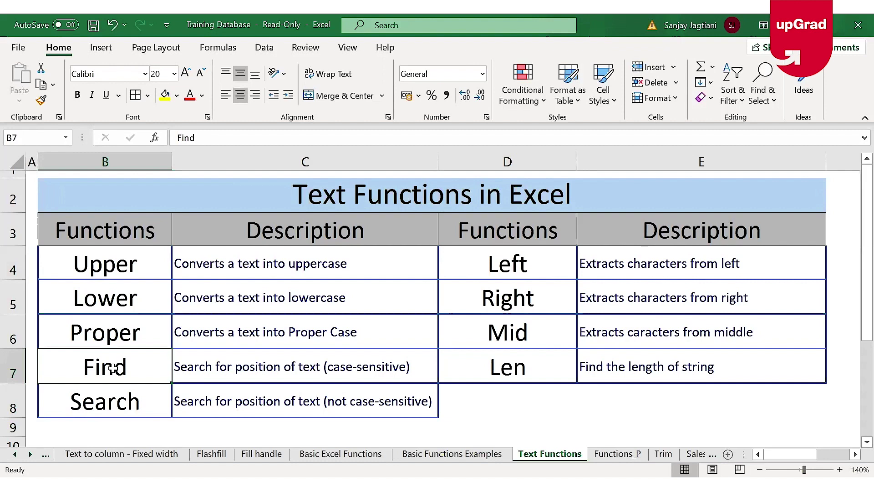
click(540, 374)
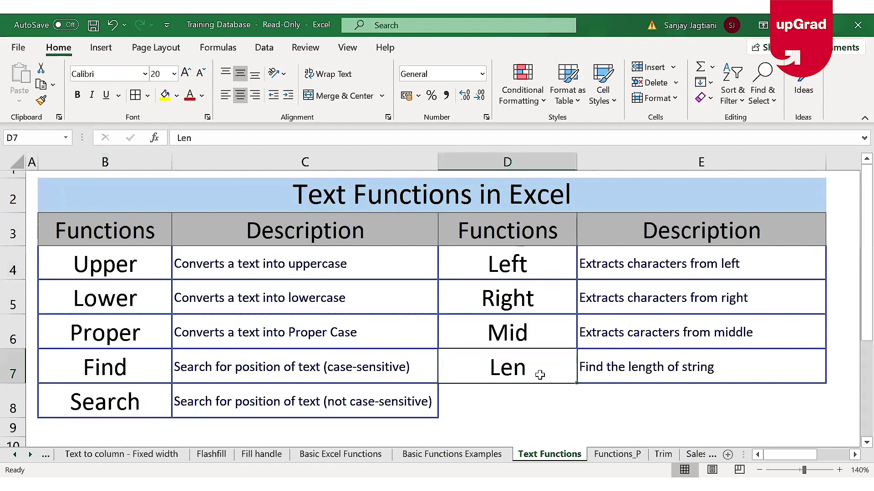
click(127, 263)
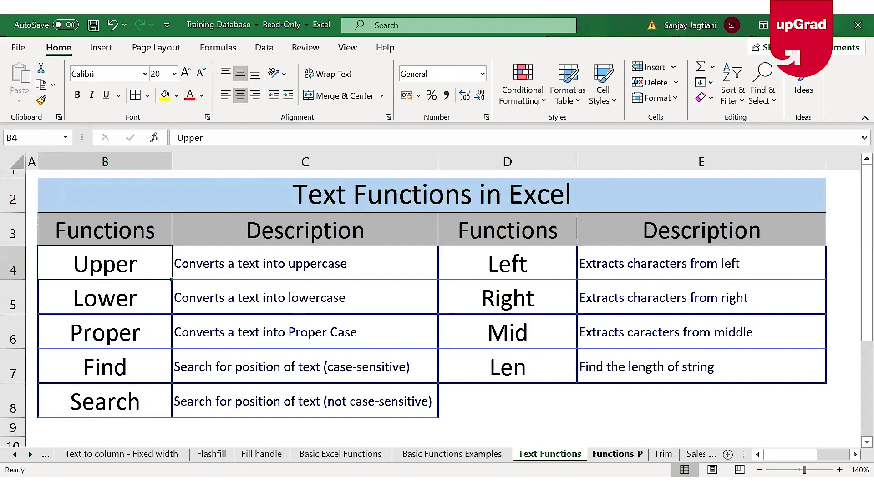
- On the Functions_P sheet, enter =UPPER(A2) in cell C2 to convert the first name to uppercase
click(617, 454)
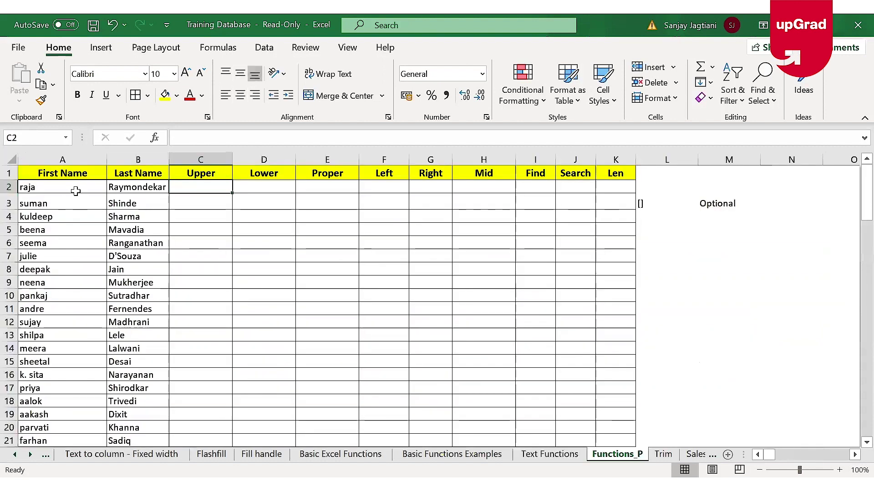
click(78, 190)
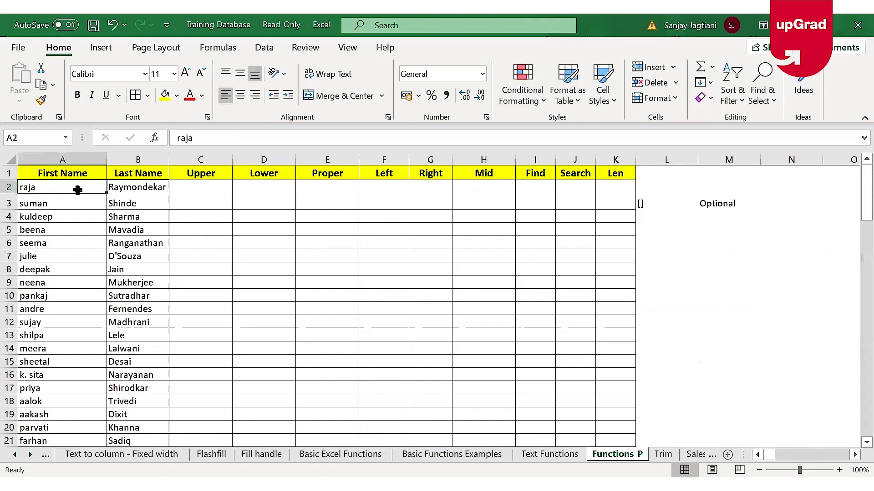
click(201, 185)
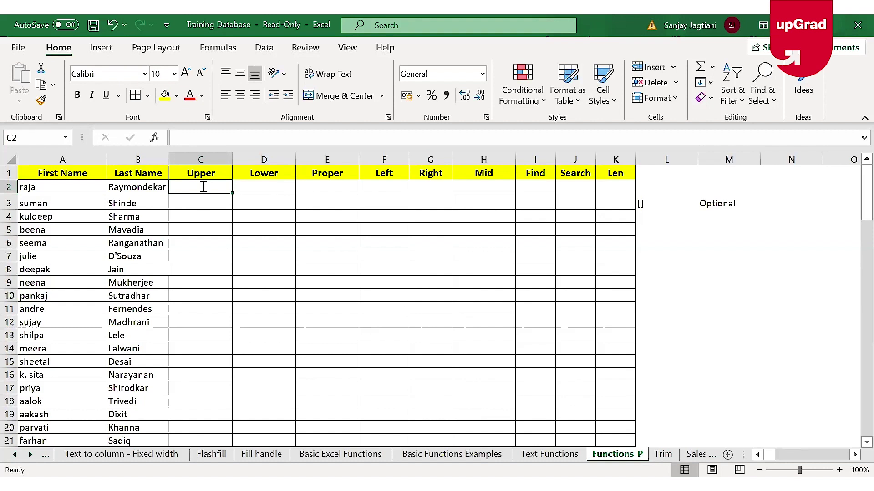
text(=)
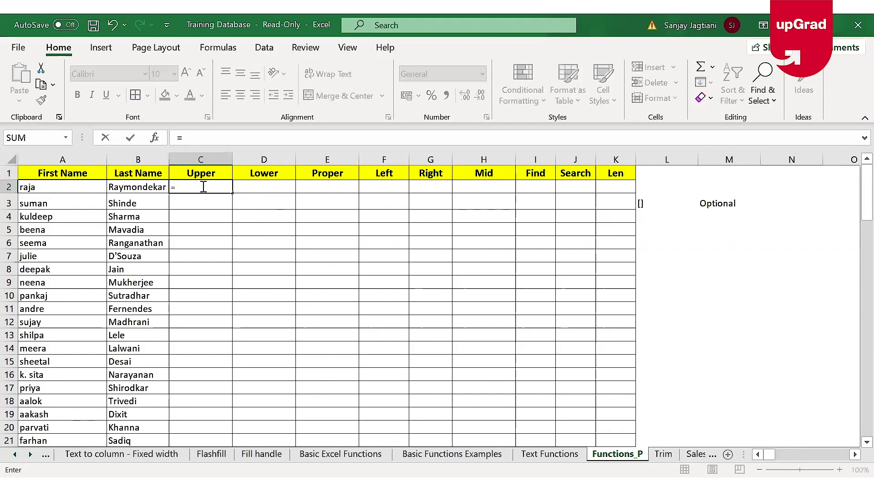
text(upper()
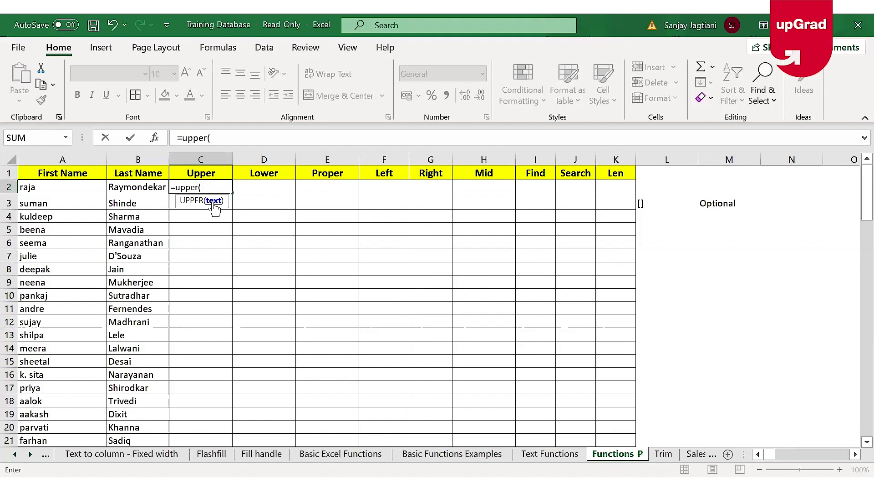
click(50, 189)
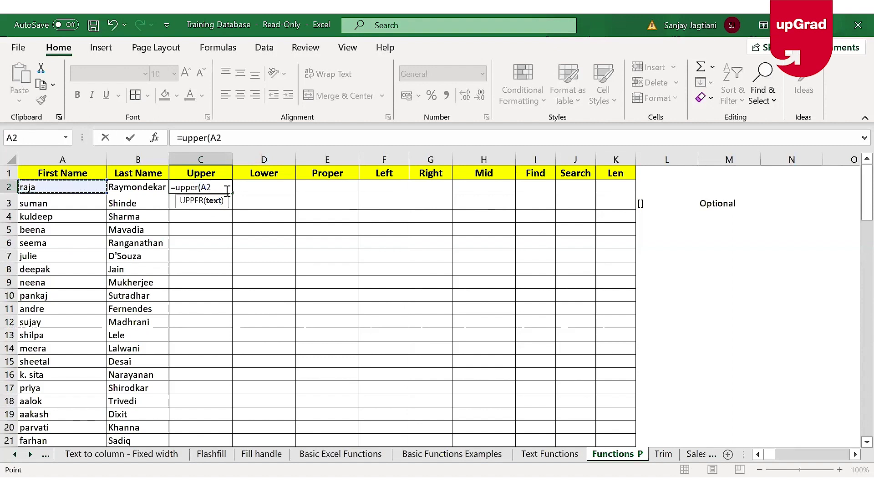
text())
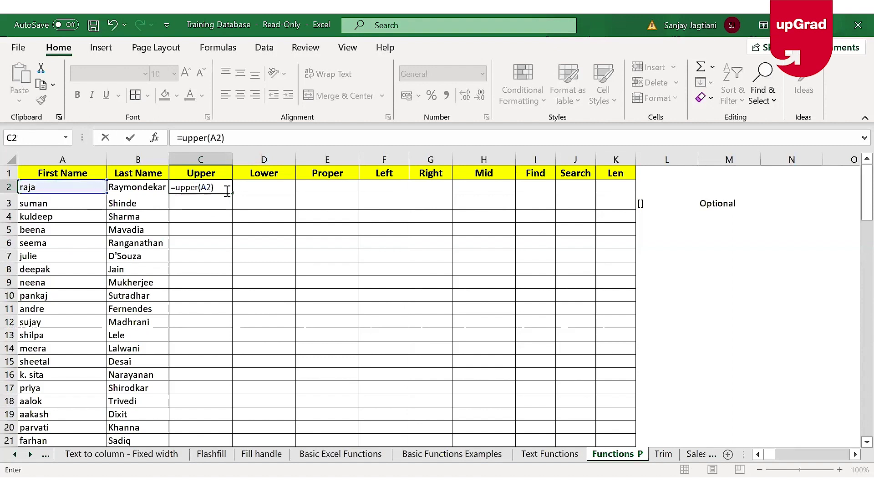
key(Return)
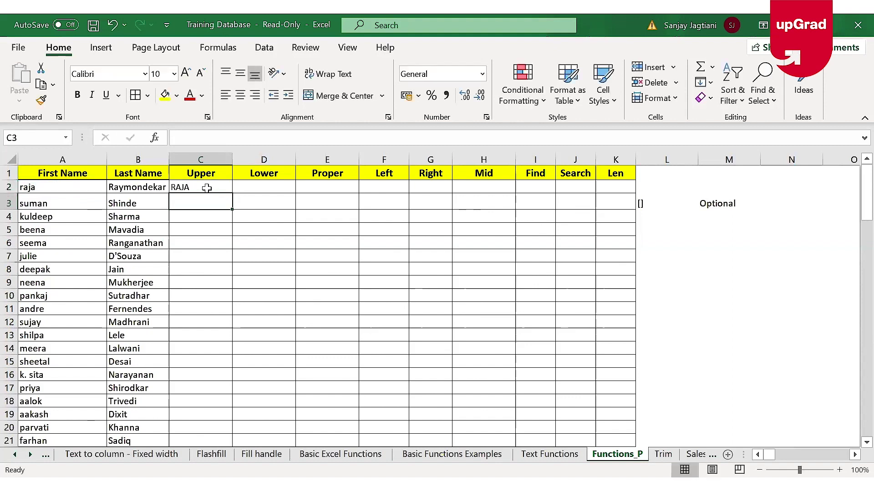
- Copy the UPPER formula from C2 down the Upper column for every listed first name
click(205, 188)
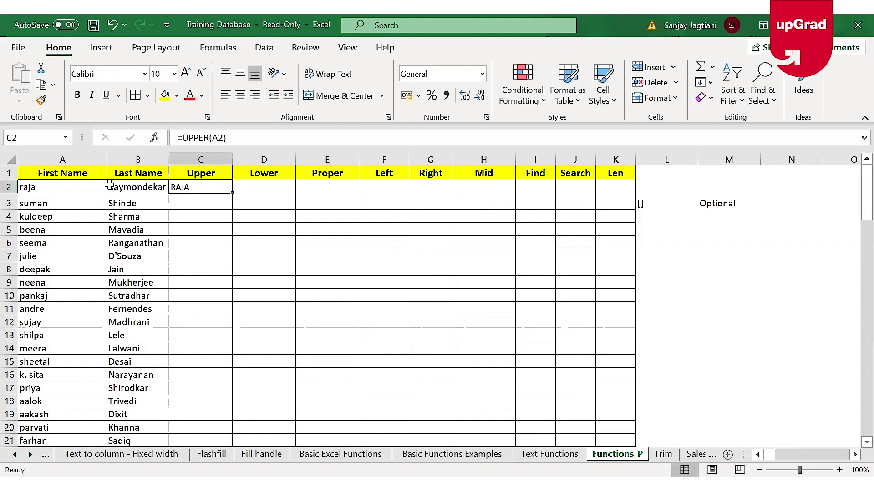
double_click(233, 194)
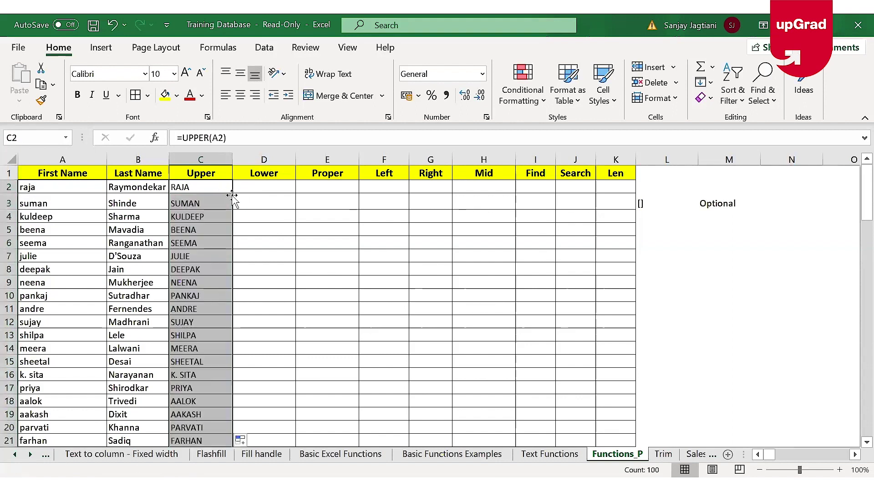
key(ctrl+z)
drag(232, 194, 238, 440)
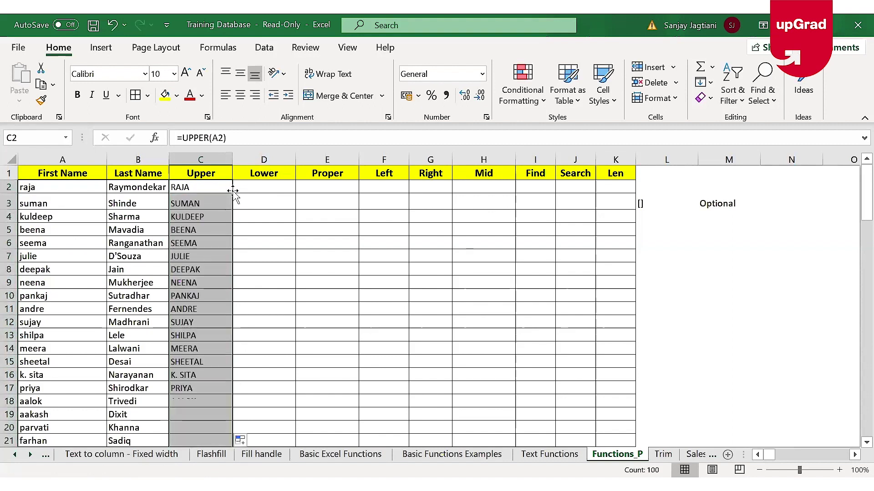
- Check the description of the Lower function on the Text Functions sheet
click(271, 187)
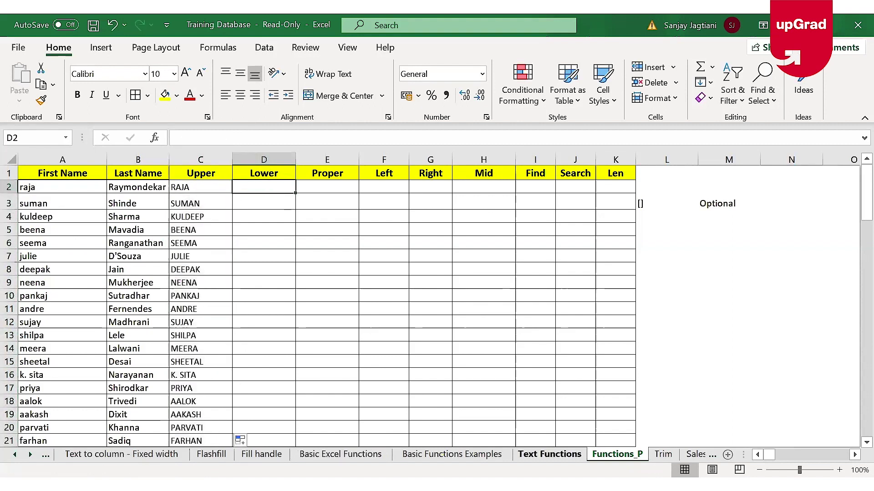
click(550, 454)
click(213, 291)
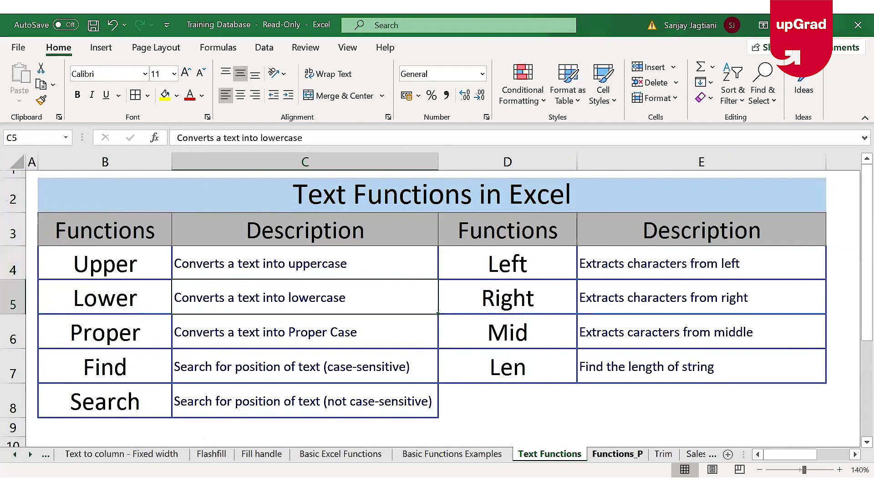
- On the Functions_P sheet, enter =LOWER(B2) in cell D2 and copy it down the Lower column
click(618, 454)
click(279, 189)
text(=)
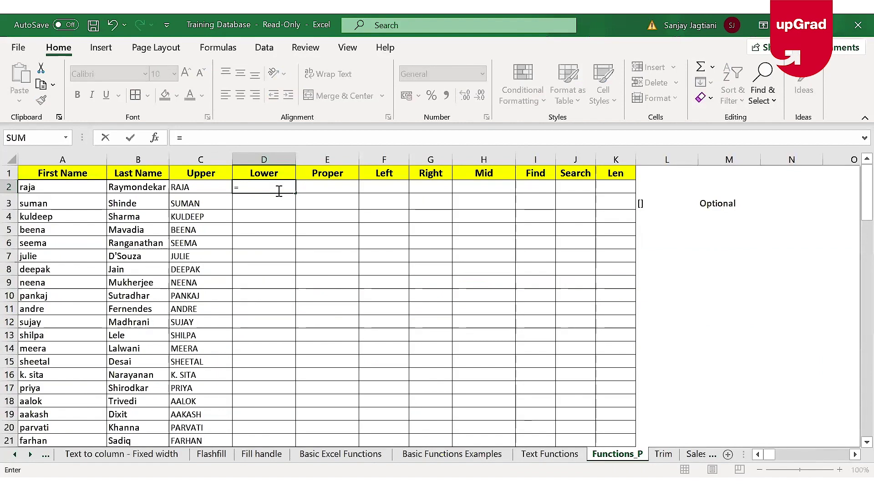
text(lower)
key(Tab)
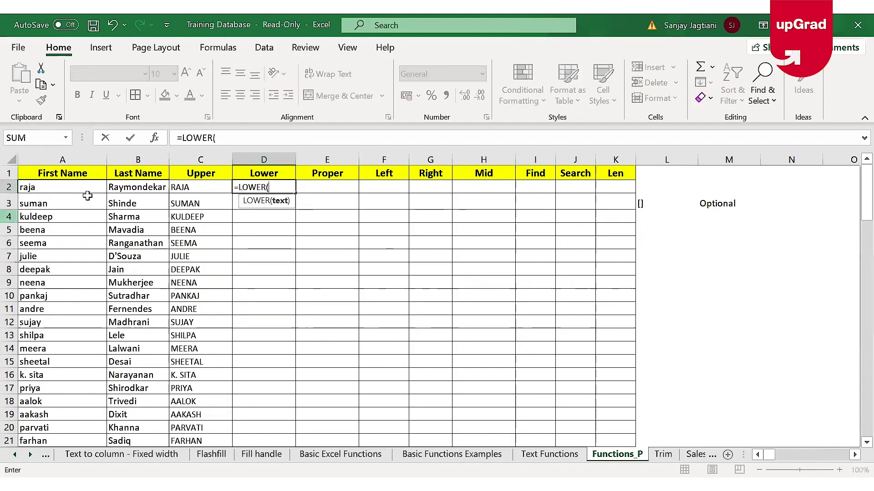
click(137, 190)
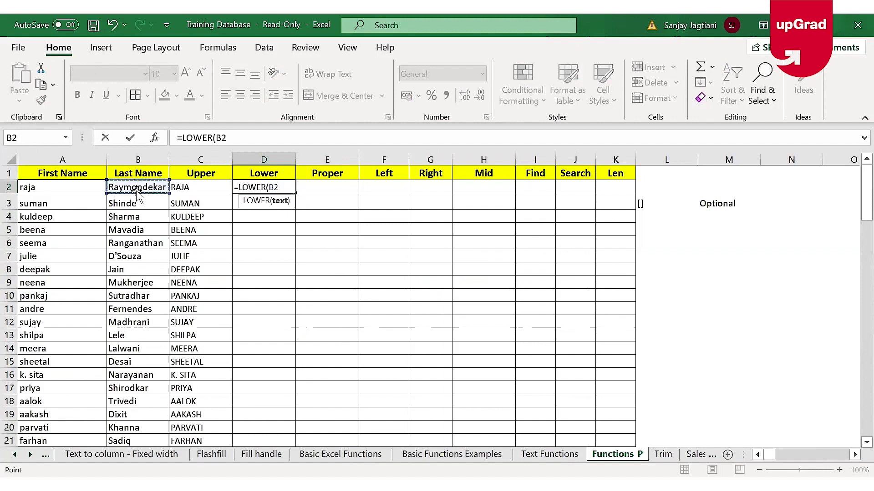
text())
key(Return)
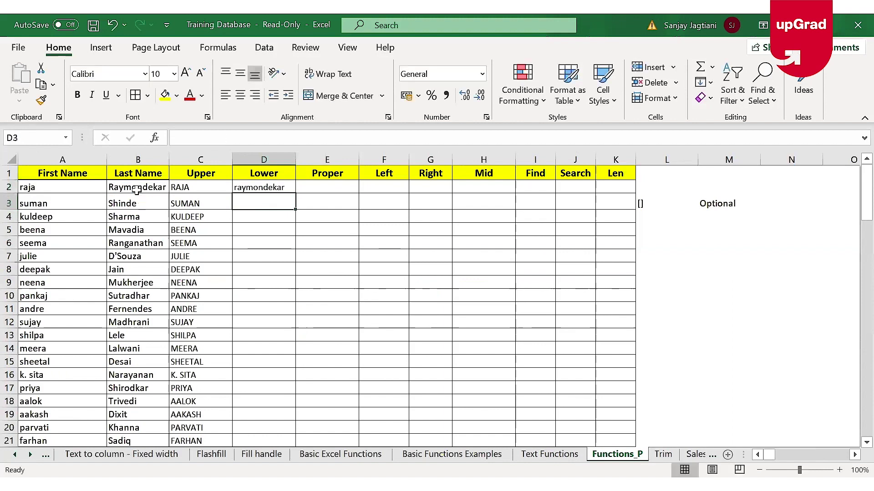
click(285, 188)
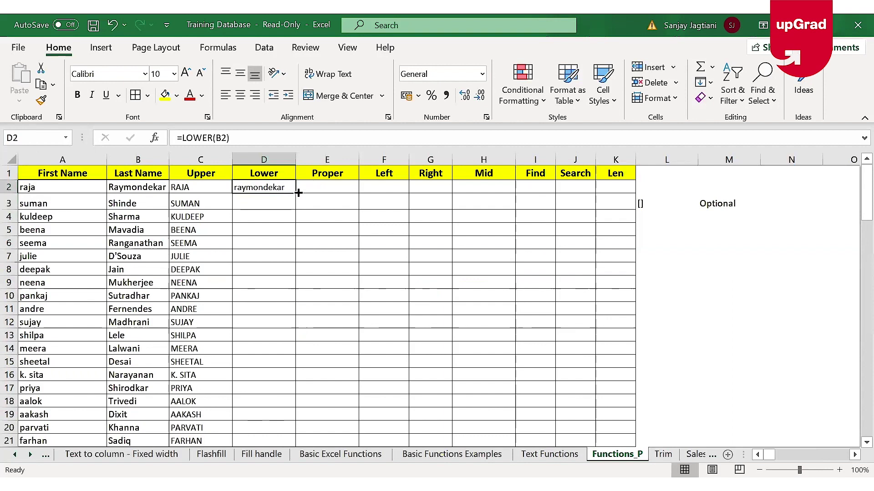
double_click(298, 193)
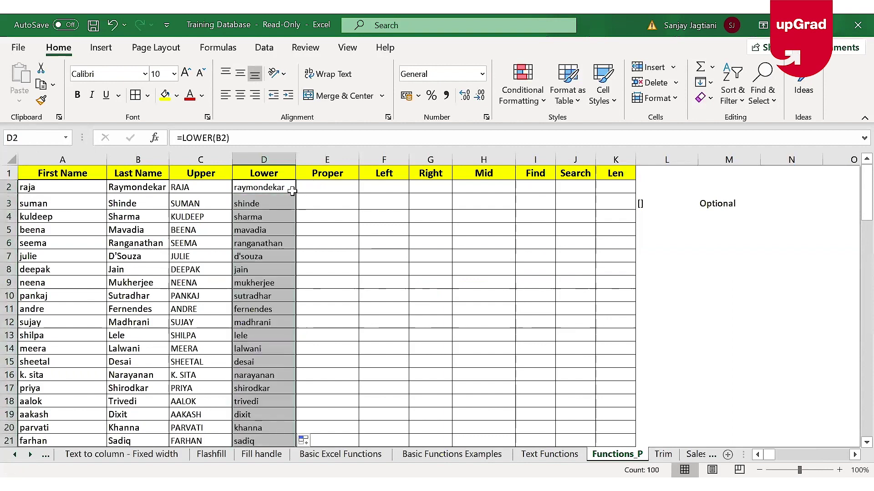
- Examine the first cells of the Upper column and the Proper function's description on the Text Functions sheet
click(336, 189)
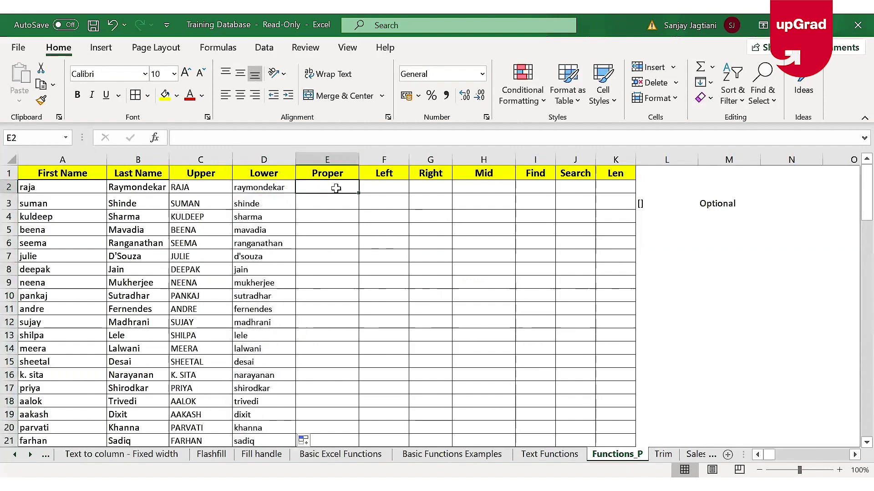
click(220, 188)
key(Down)
key(Down)
key(Down)
key(Up)
click(220, 187)
click(301, 187)
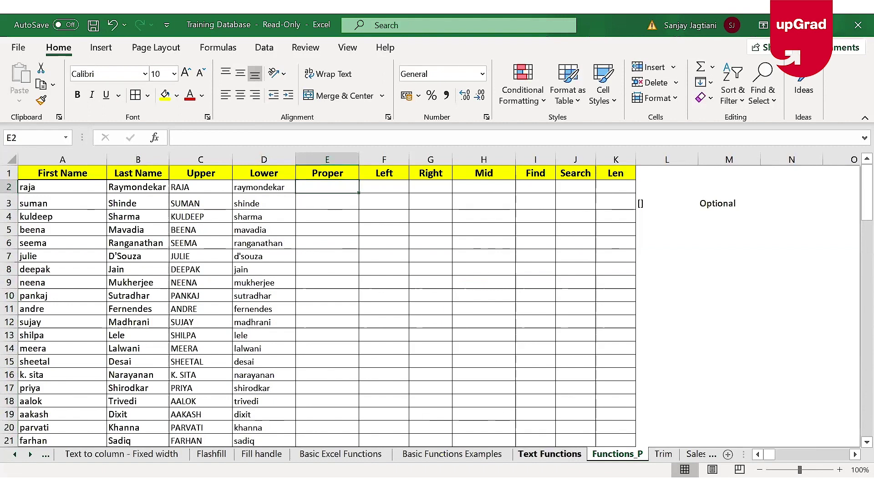
click(550, 454)
click(122, 339)
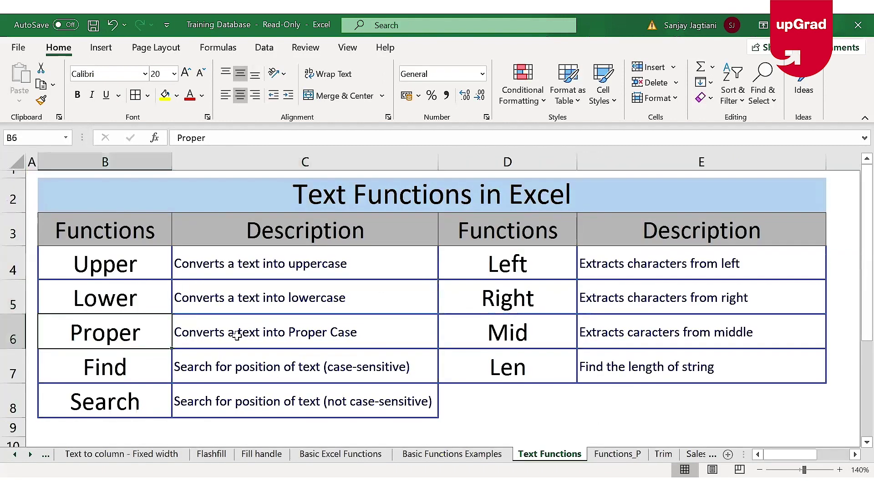
click(236, 336)
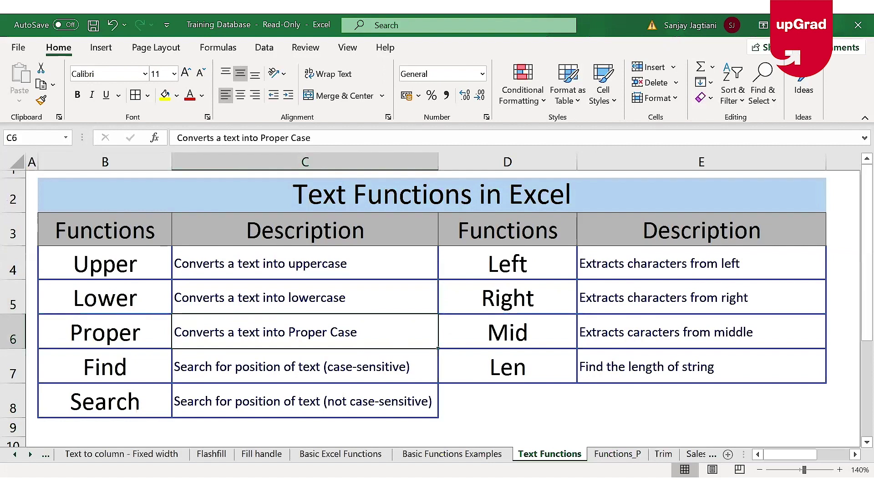
- On the Functions_P sheet, enter =PROPER(A2) in cell E2 to convert the first name to proper case
click(617, 454)
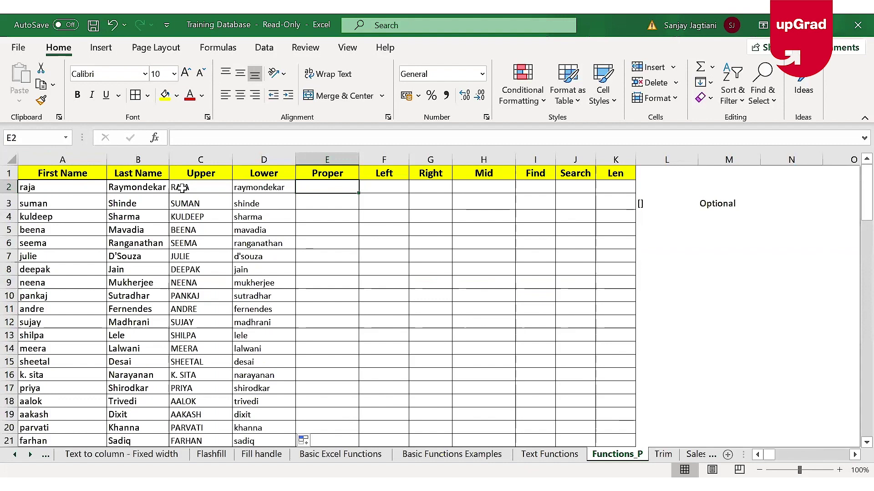
text(=)
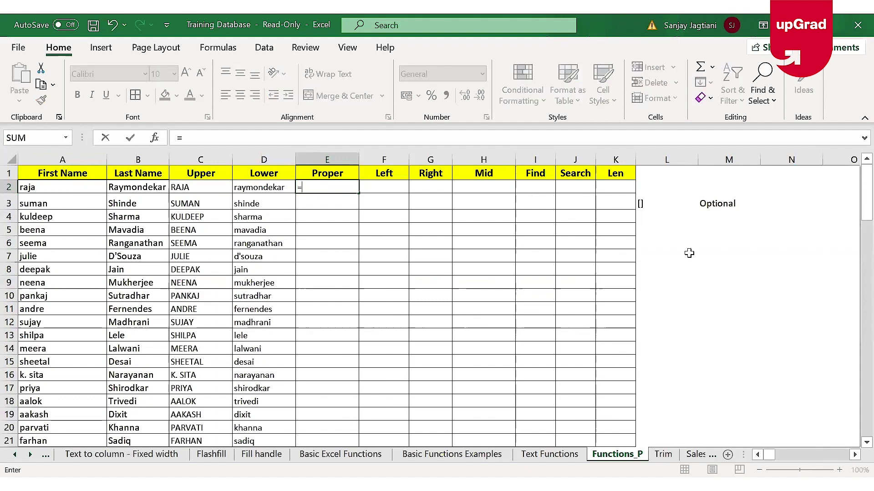
text(PROPER()
click(90, 187)
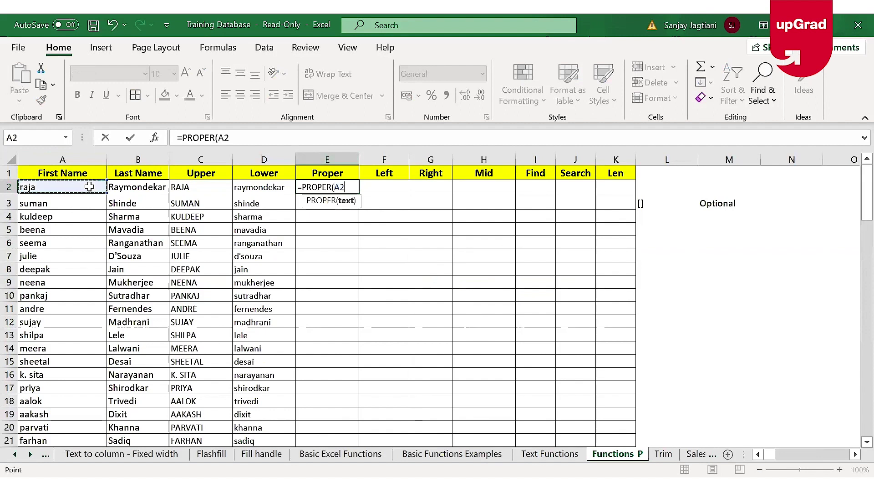
key(Return)
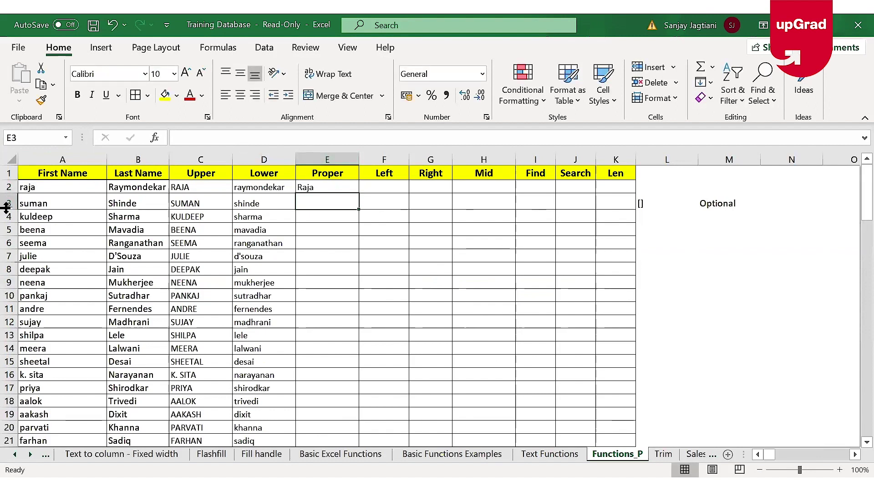
- Append "is in Excel class" to the first name in cell A2 and check the PROPER formula's output in E2
double_click(67, 187)
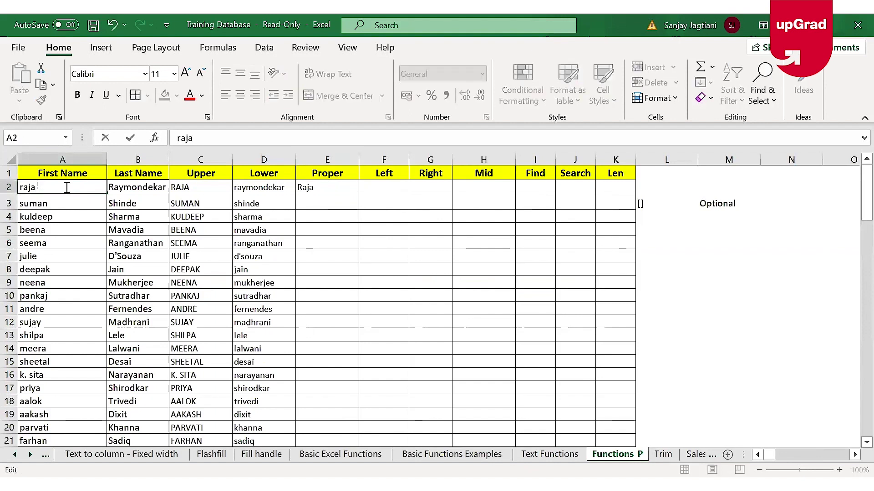
text(is)
text( in Excel class)
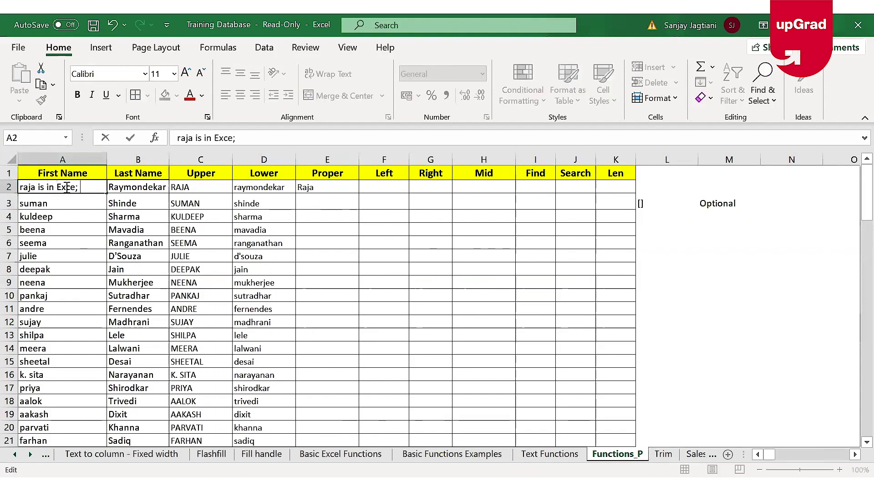
key(Return)
click(99, 185)
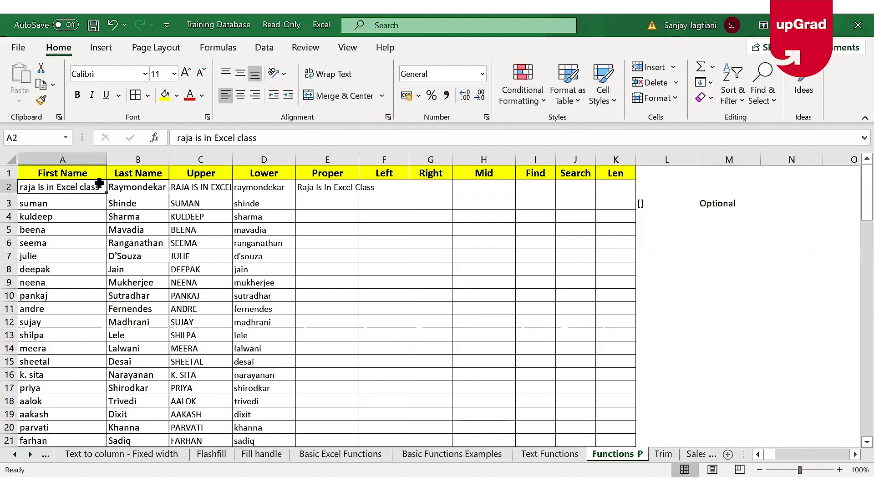
click(334, 187)
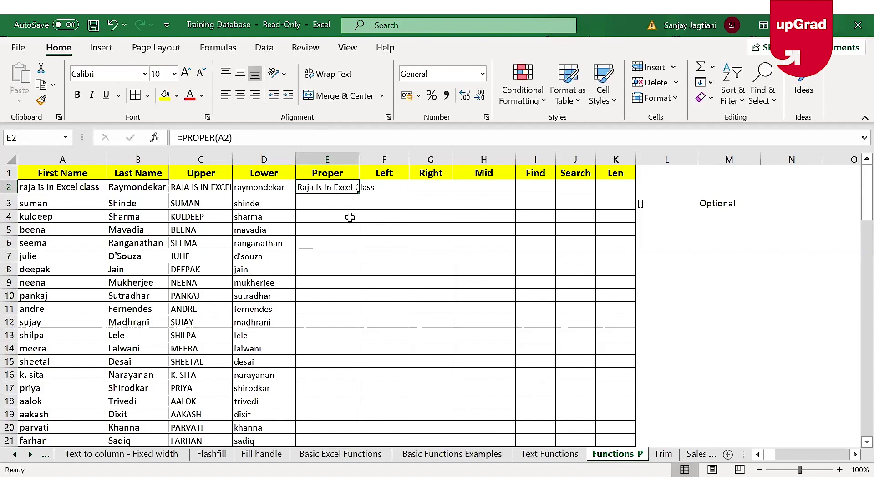
- Copy the PROPER formula in cell E2 down the Proper column
double_click(360, 191)
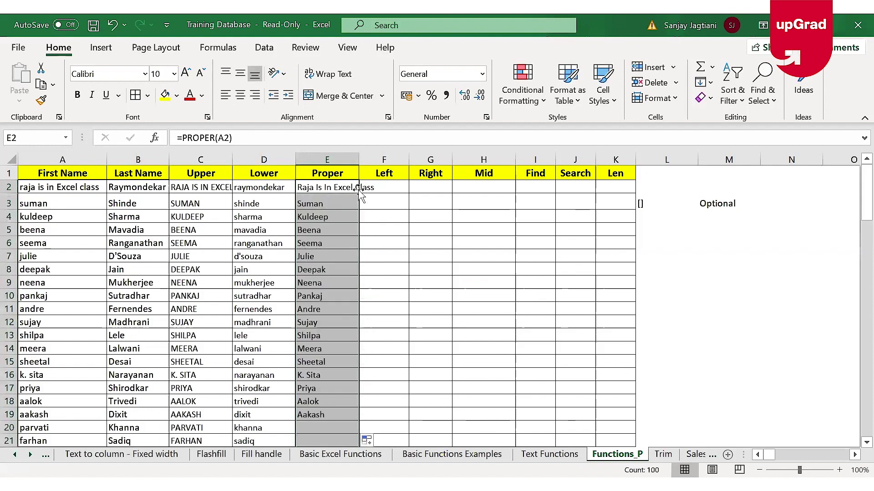
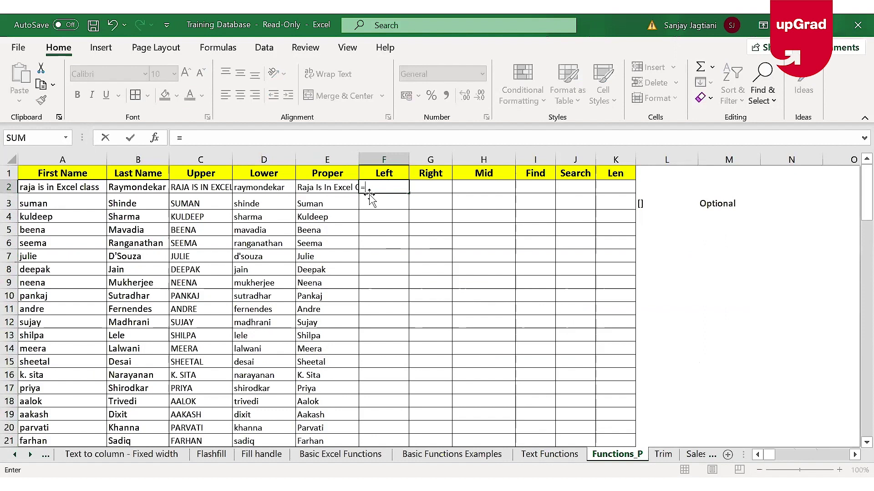
- Enter =LEFT(A2,3) in cell F2, then reopen the formula to show its num_chars argument
text(left)
key(Tab)
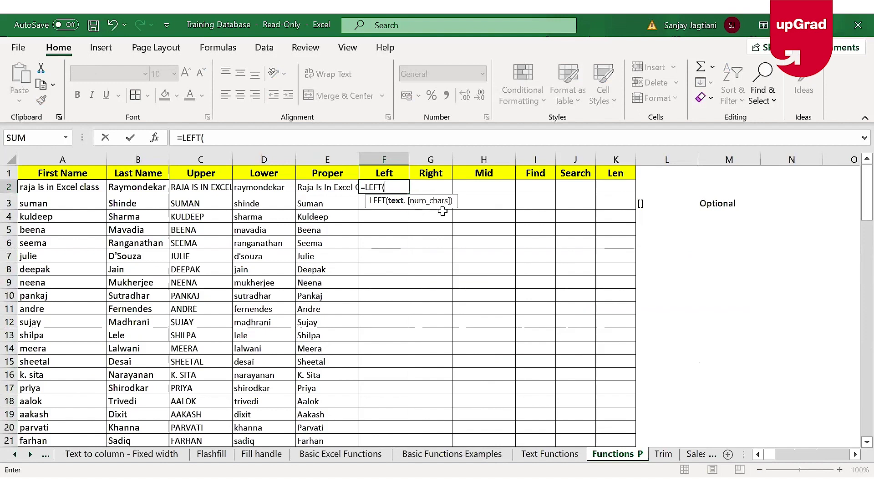
click(81, 187)
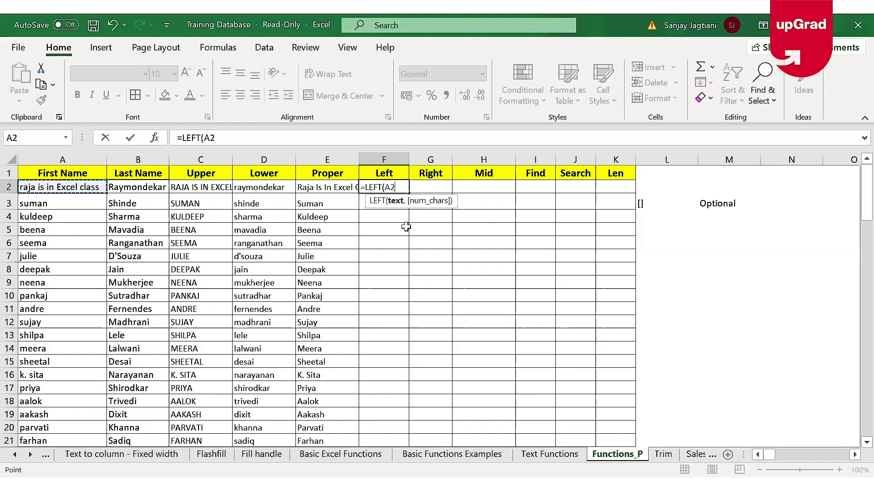
text(,)
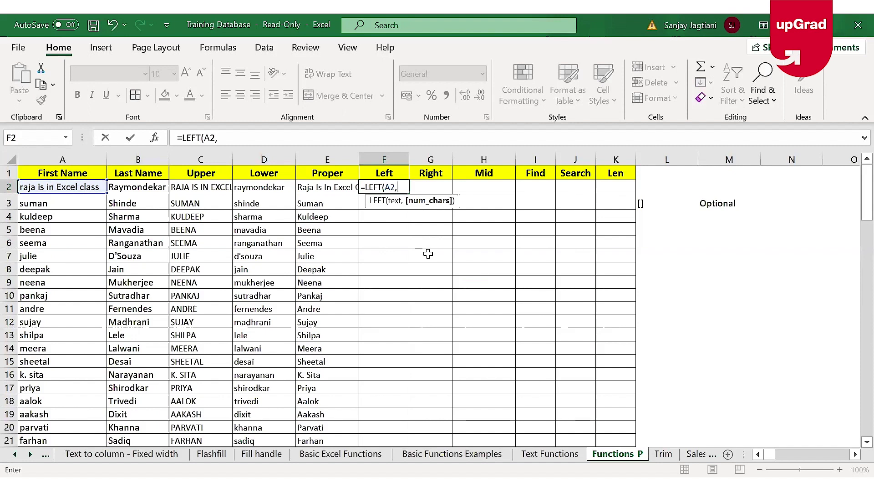
text(3))
key(Return)
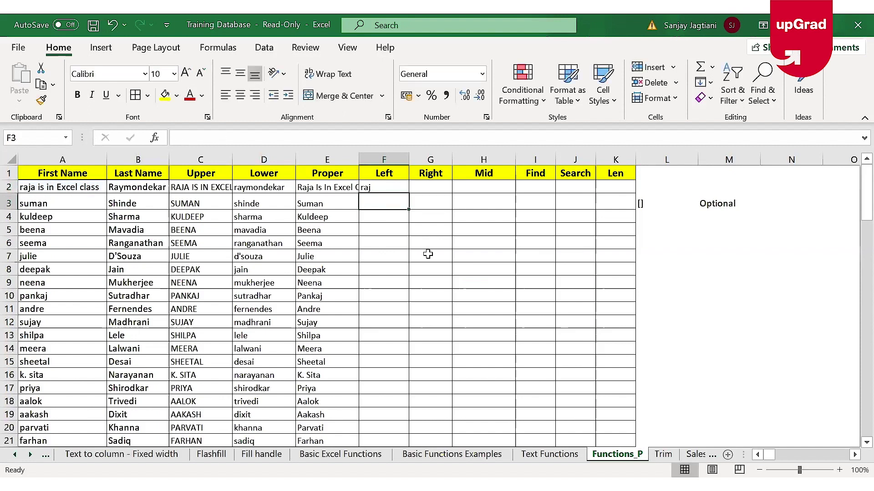
key(Up)
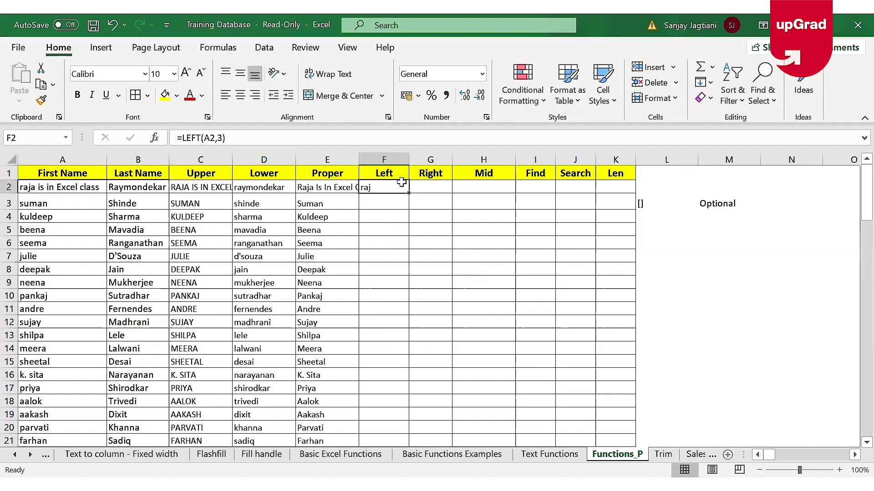
click(284, 138)
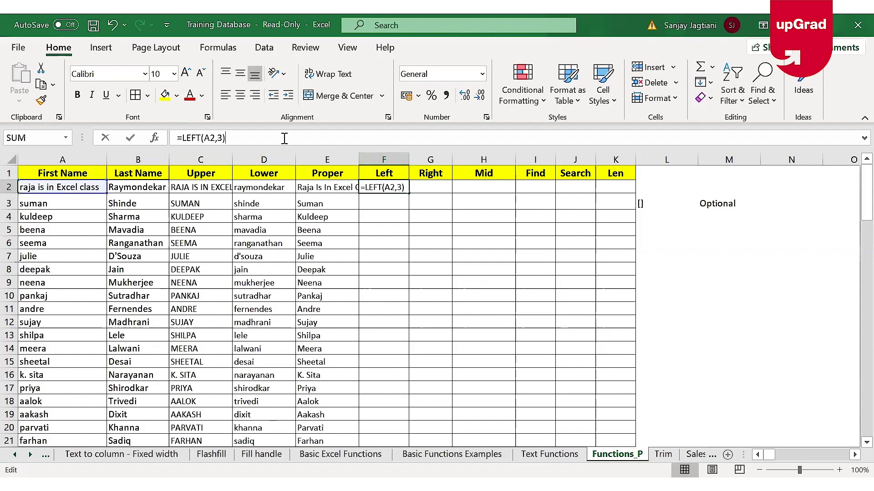
key(BackSpace)
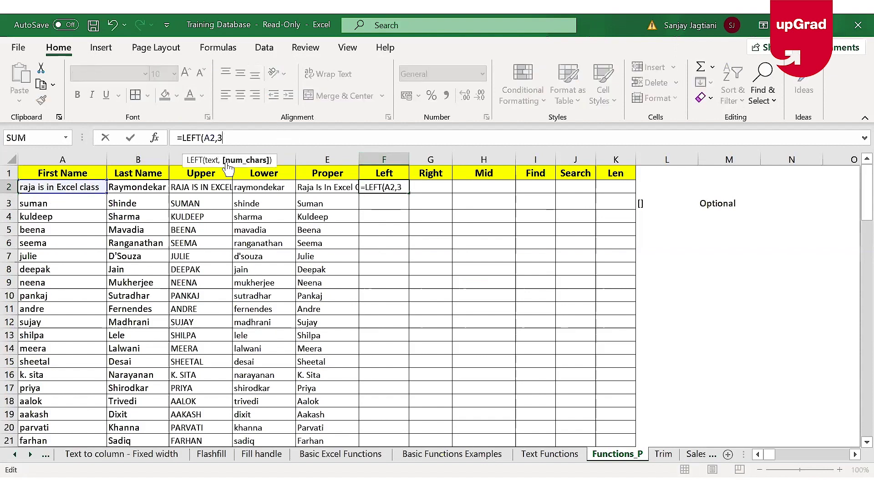
- Re-enter the brackets in cell L3 with a space between them as [ ], and narrow columns L and M
click(661, 205)
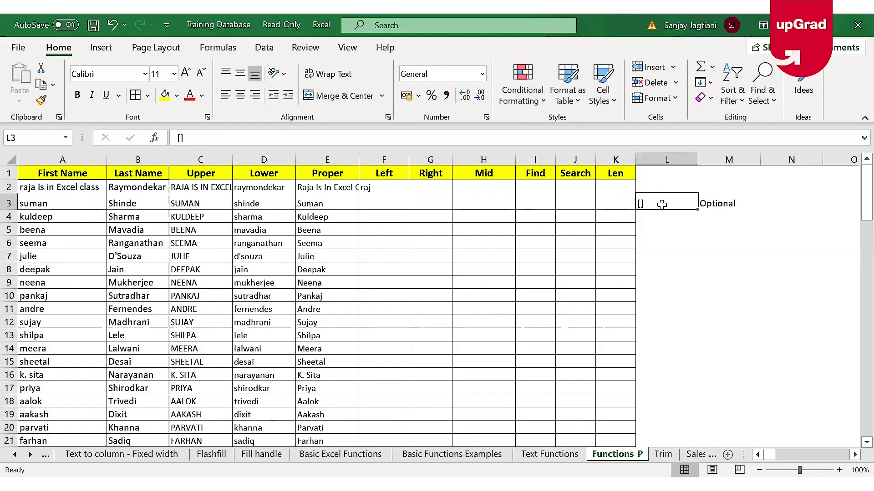
text([)
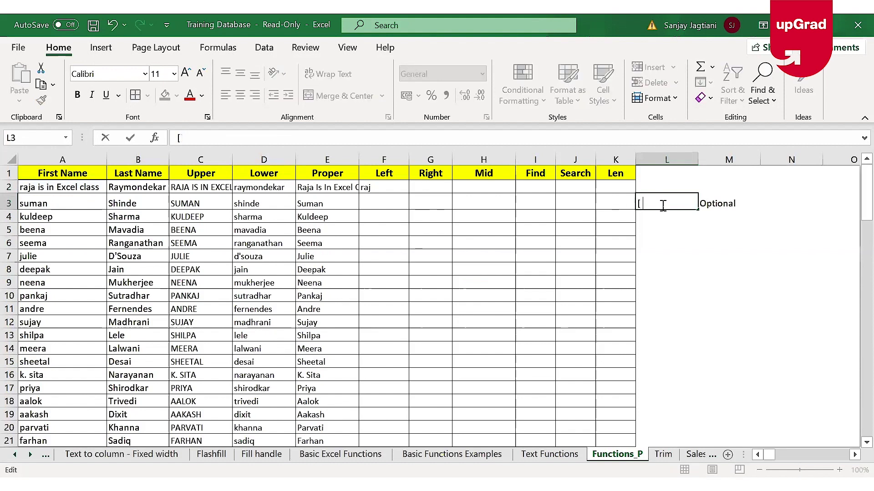
text(])
key(Return)
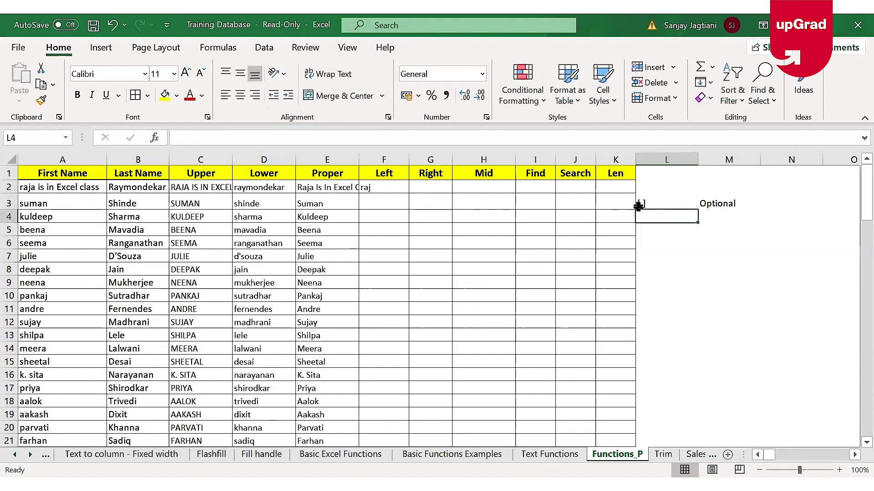
click(643, 204)
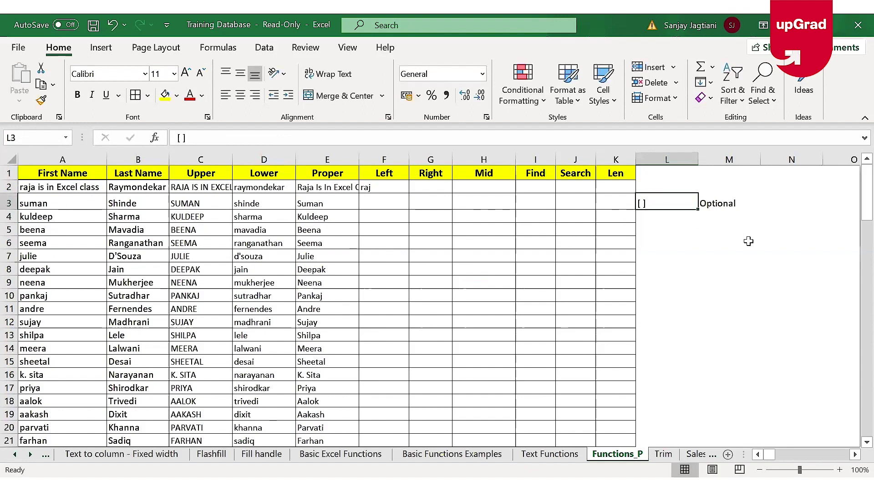
click(703, 203)
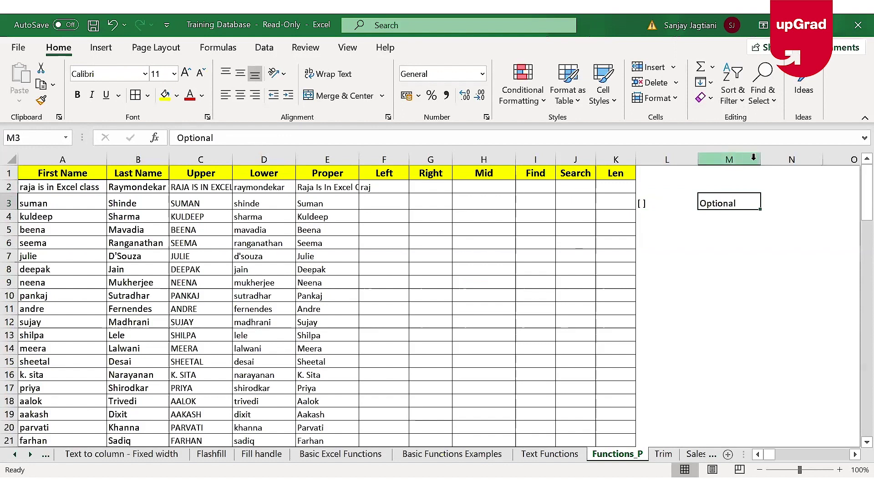
drag(759, 159, 678, 162)
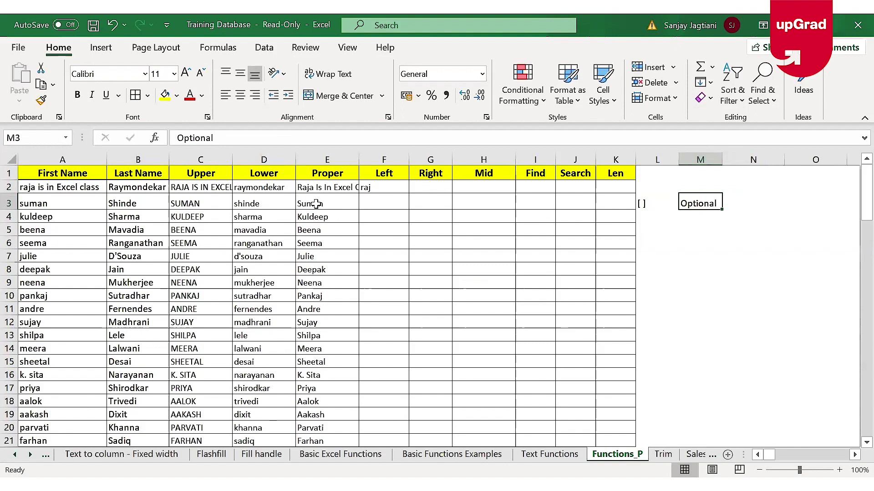
- Examine the optional num_chars argument of the LEFT formula in cell F2
click(366, 190)
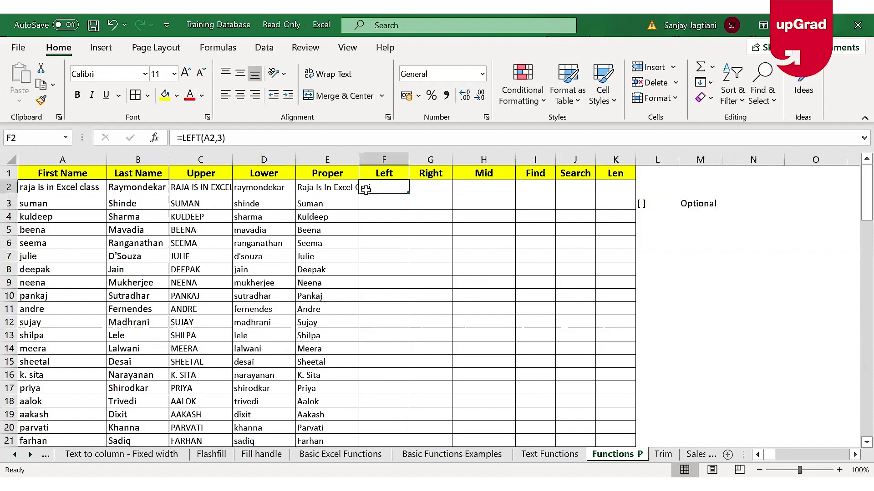
click(217, 138)
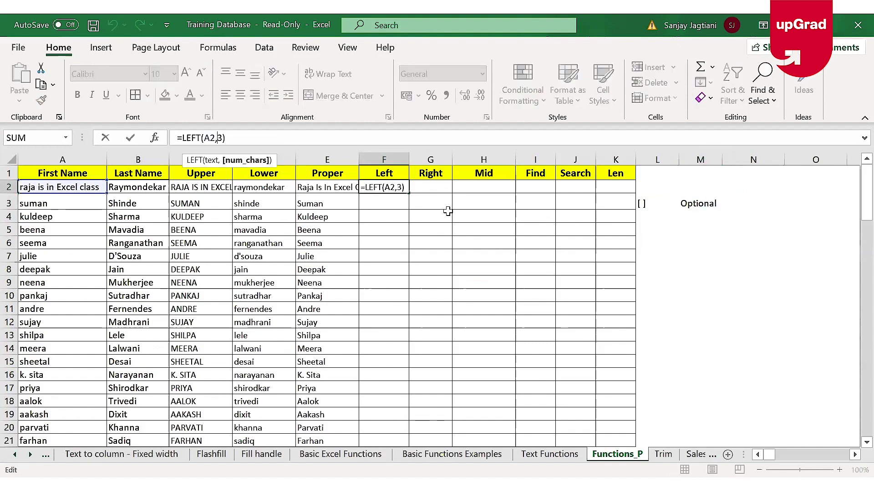
key(Escape)
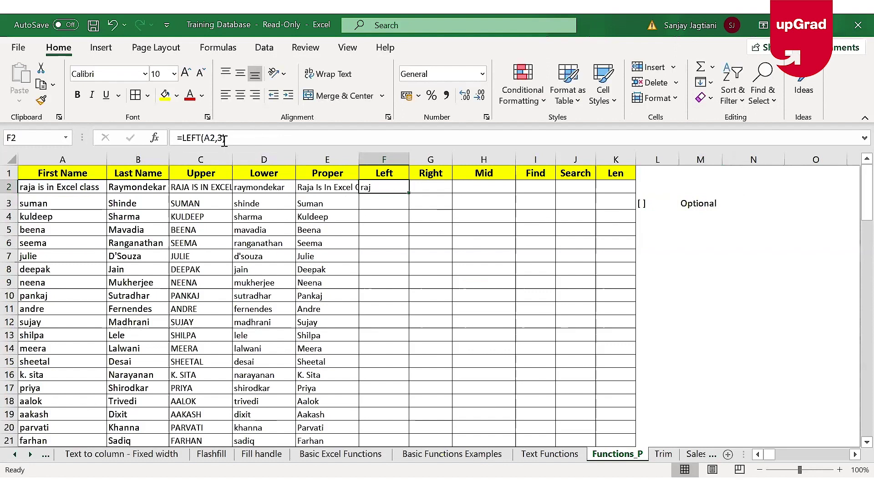
key(F2)
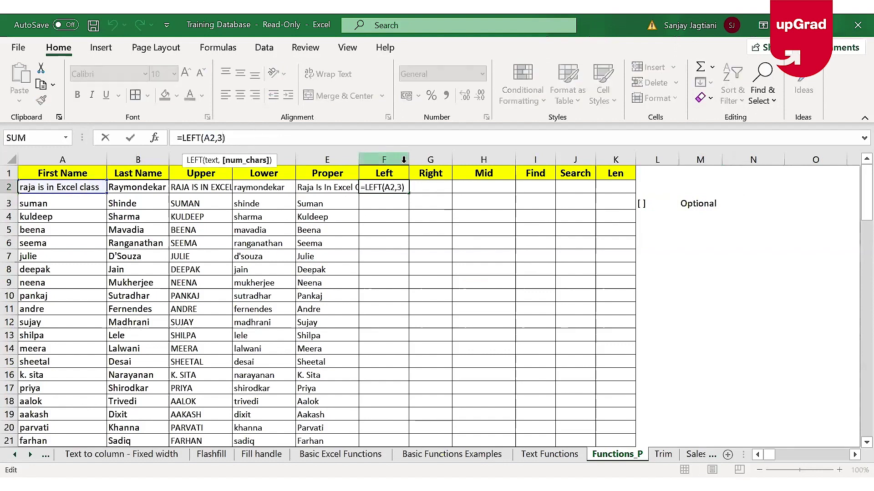
key(Escape)
- Replace the formula in cell F2 with =LEFT(A2), omitting the optional character count
text(=)
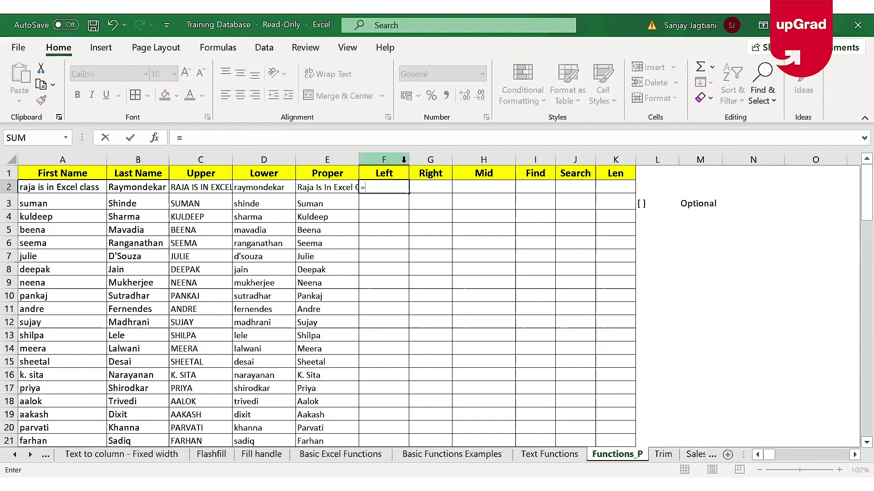
text(LEFT()
click(75, 191)
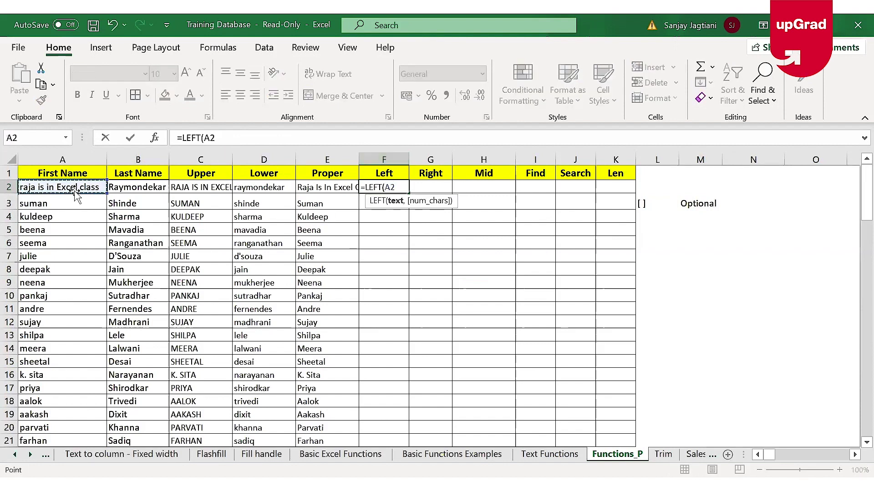
key(Return)
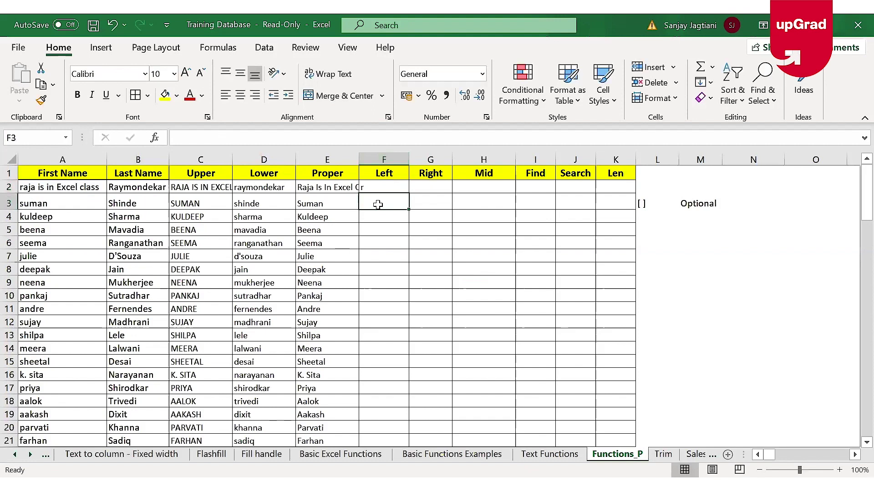
click(398, 190)
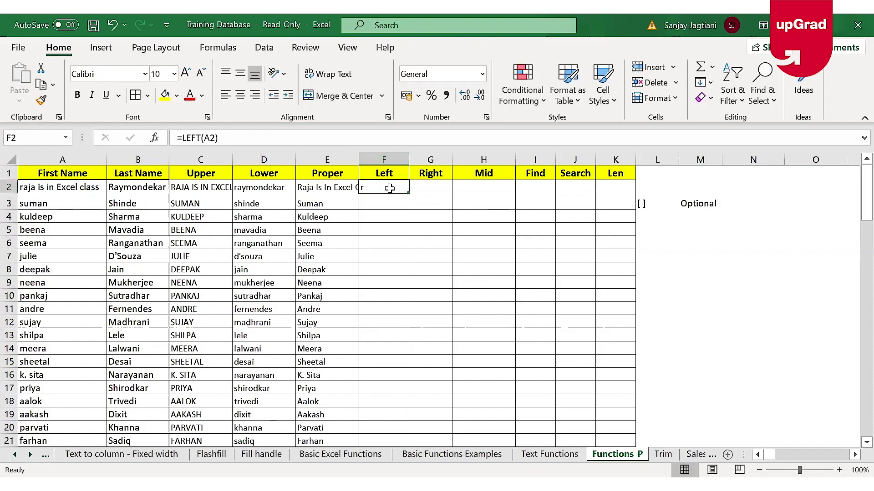
click(258, 143)
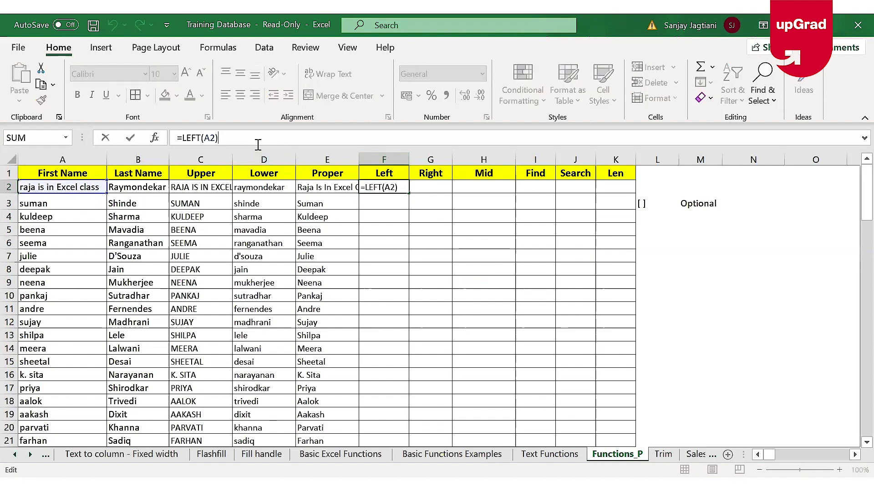
key(ctrl+Return)
- Enter =RIGHT(A2,2) in cell G2 to extract the last two characters, and copy it down the Right column
click(424, 185)
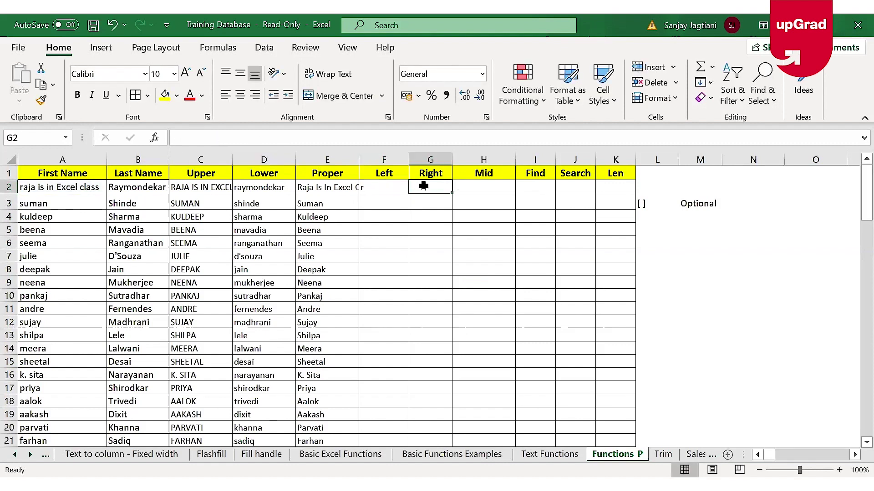
text(=)
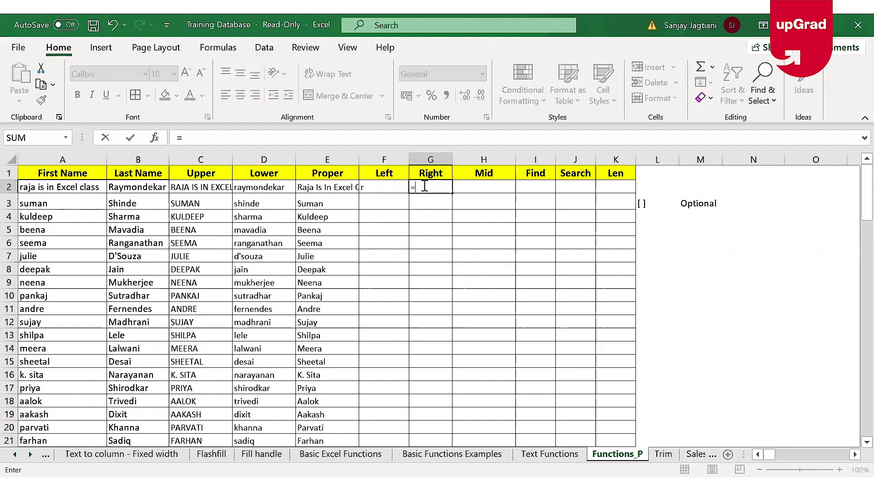
text(right)
key(Tab)
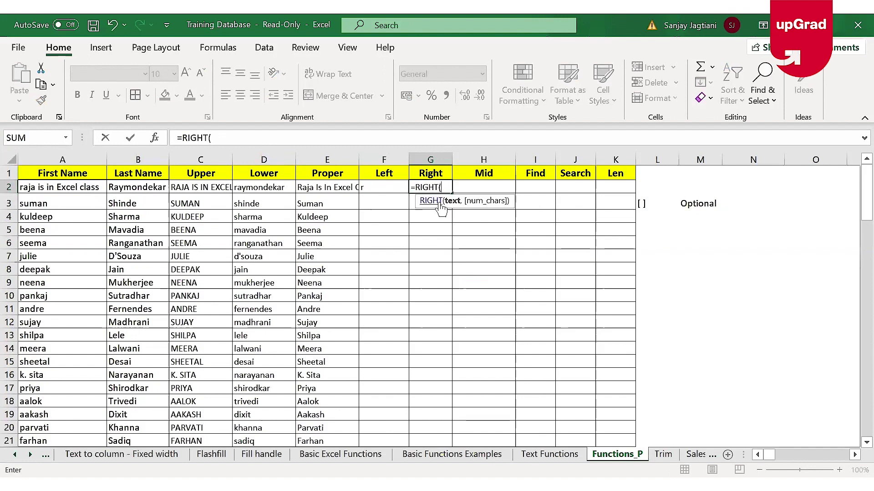
click(79, 189)
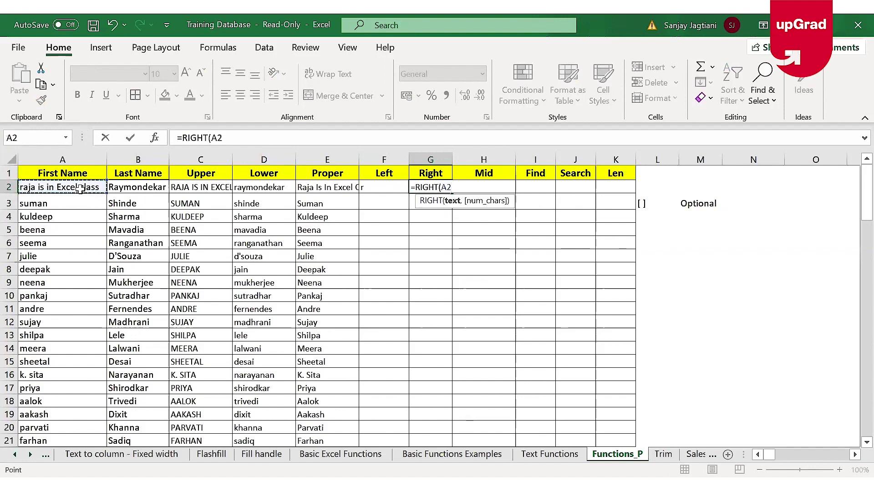
text(,2)
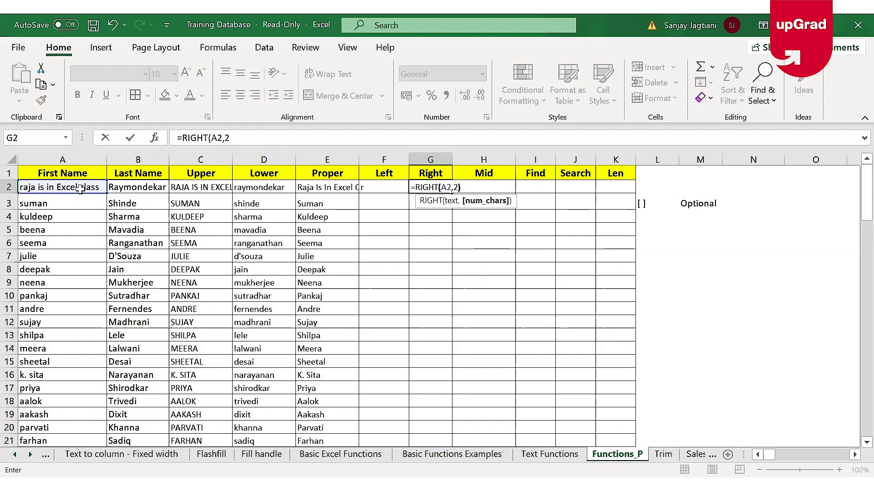
text())
key(Return)
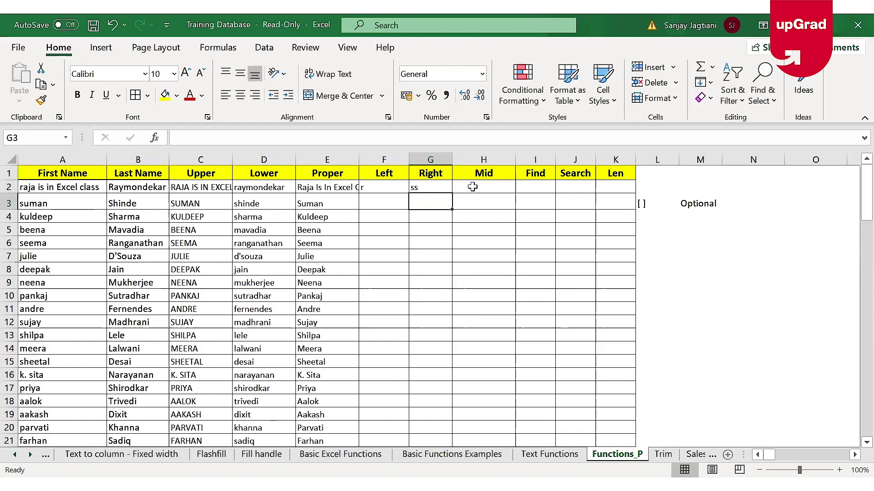
click(439, 188)
double_click(453, 194)
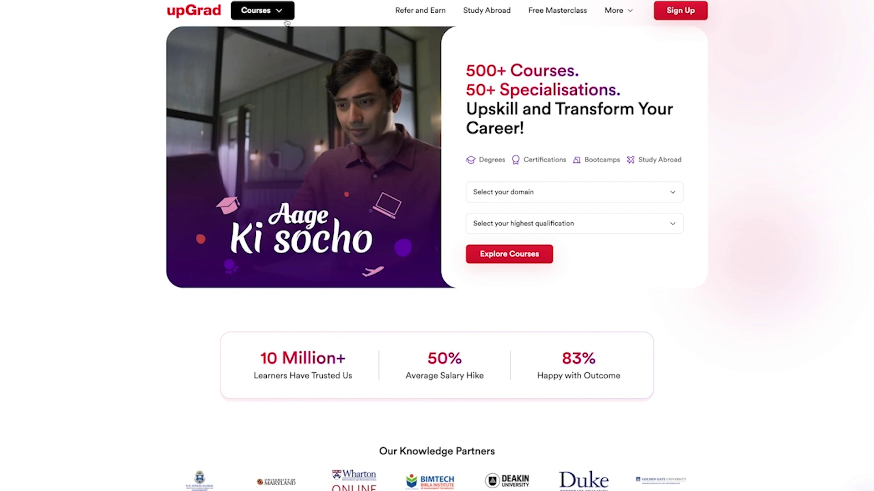
- On the upGrad website, open the full list of Data Science & Analytics degrees and browse the programs from top universities
click(263, 10)
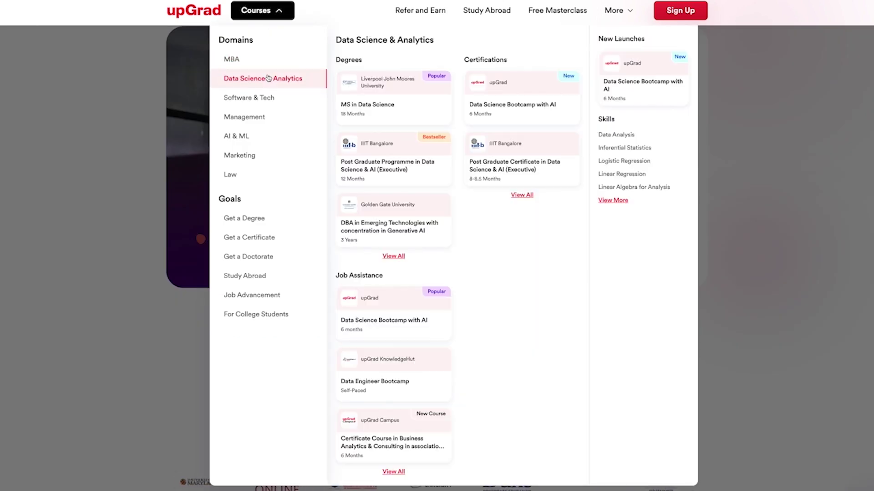
mouse_move(270, 81)
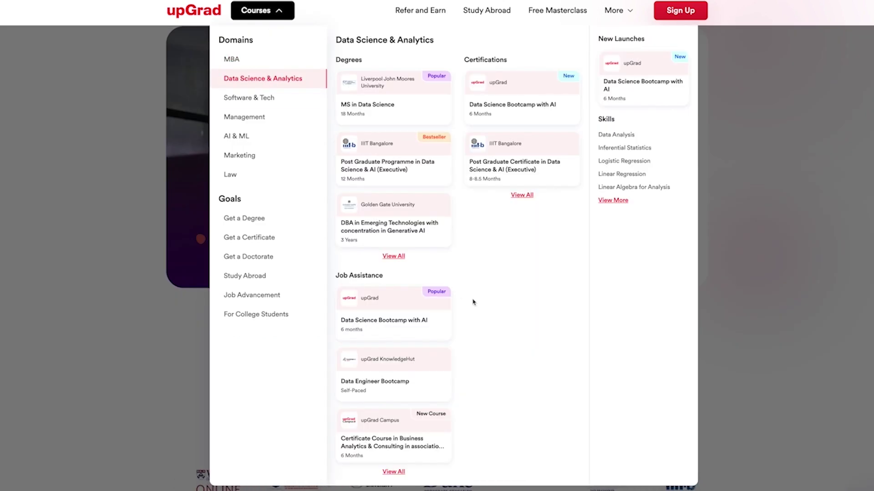
click(398, 256)
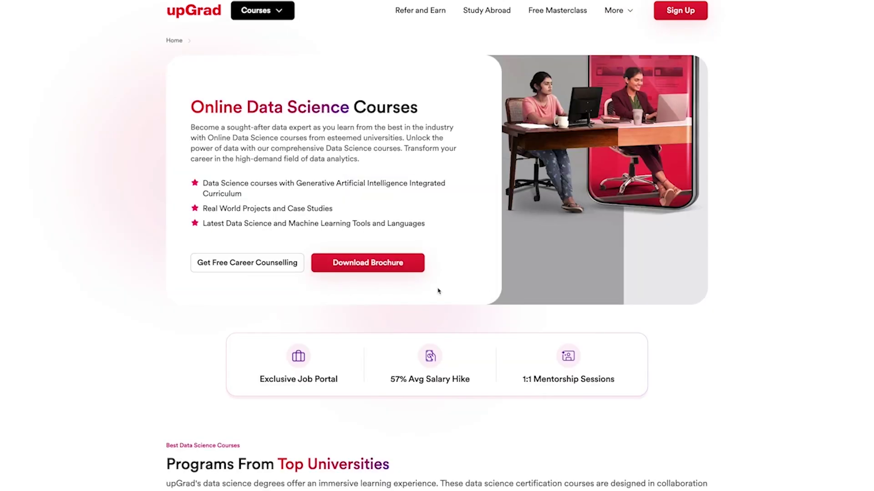
scroll(437, 288, down, 8)
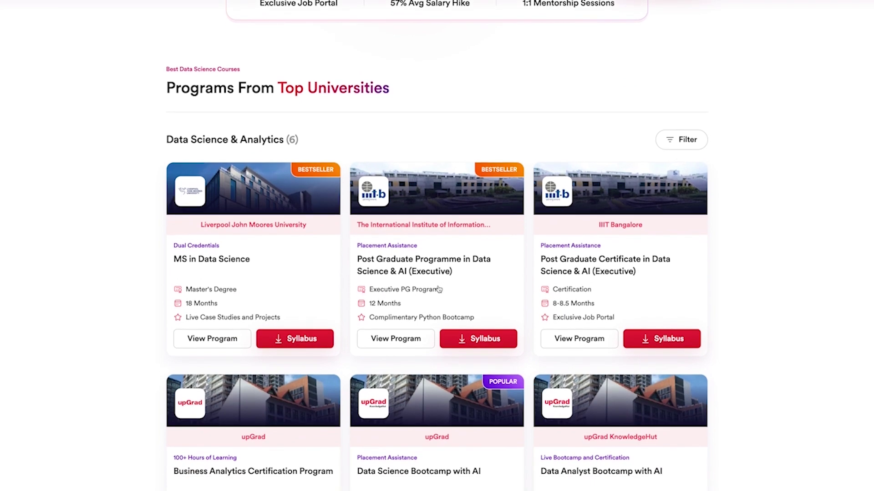
click(614, 309)
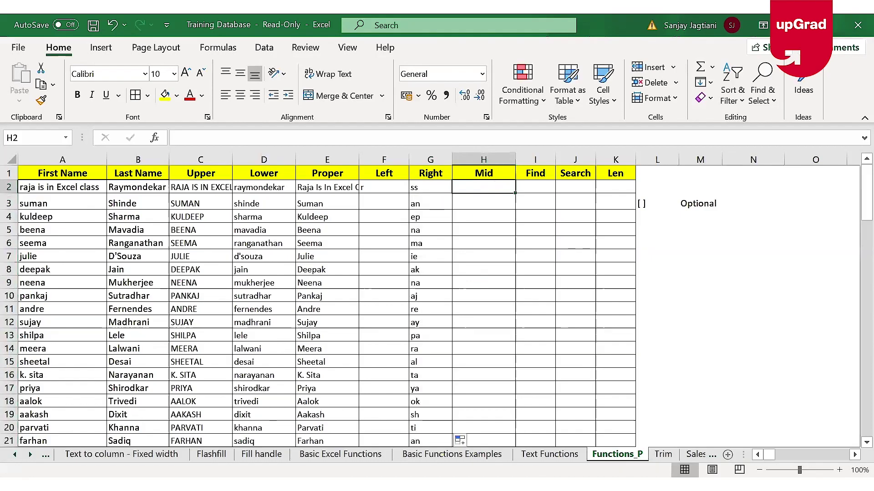
- Review the Mid function and its description on the Text Functions sheet
click(549, 454)
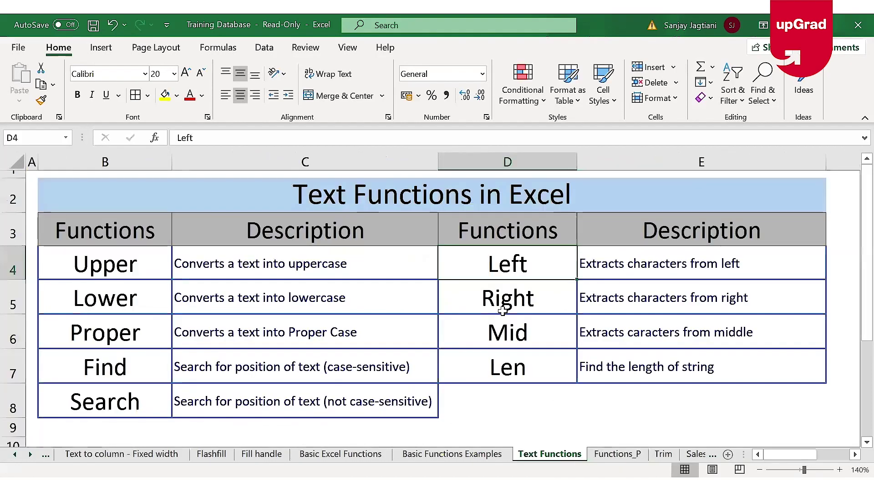
click(495, 332)
click(665, 328)
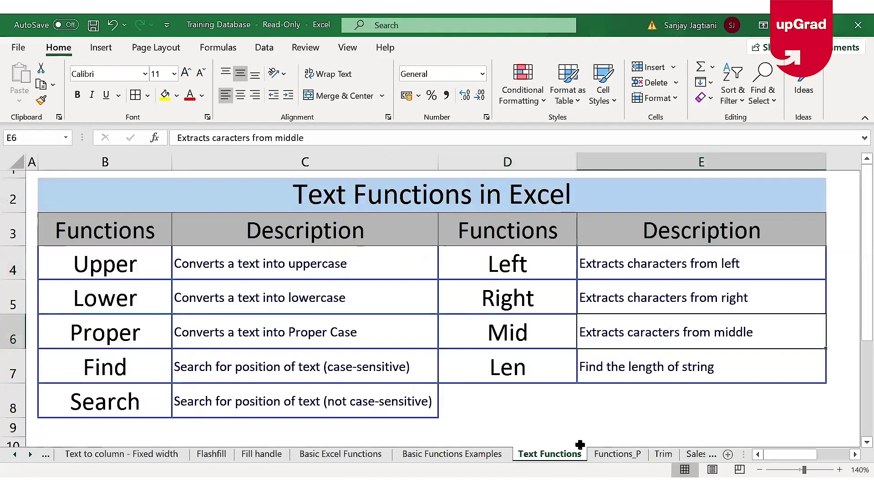
- In cell H2 of the Functions_P sheet, enter =MID(A2,3,4) to extract four characters starting at the third
click(617, 454)
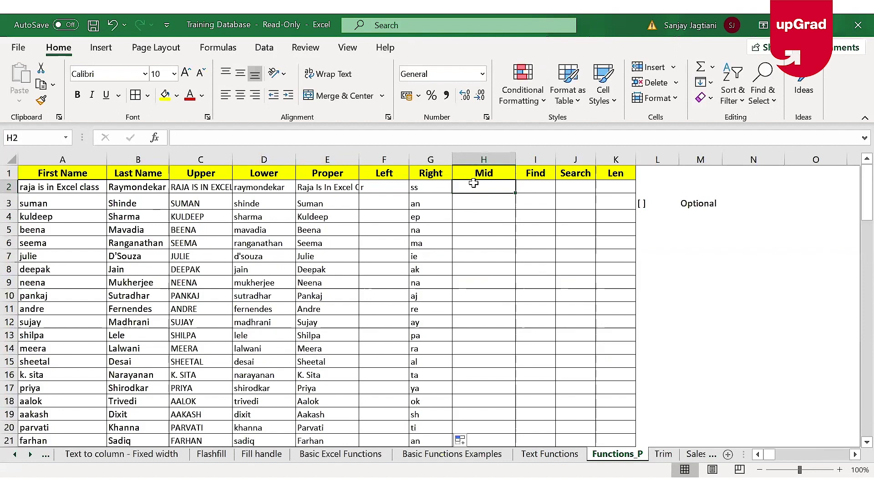
text(=)
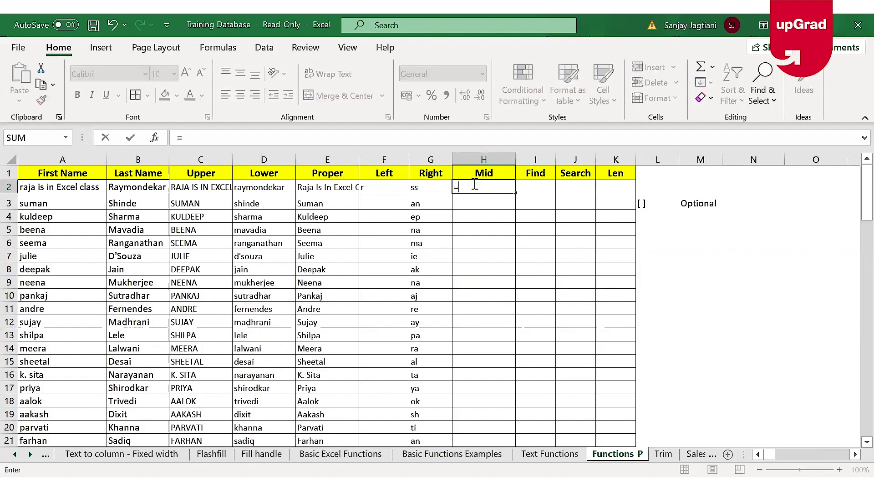
text(MID()
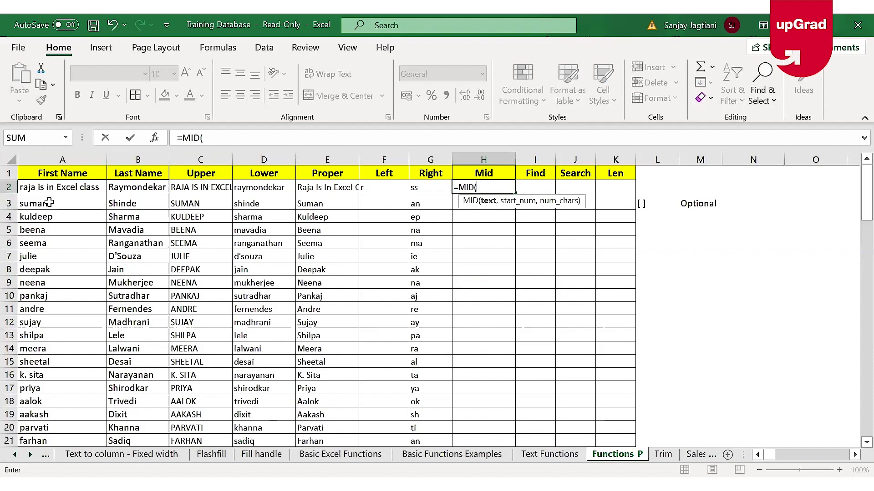
click(80, 191)
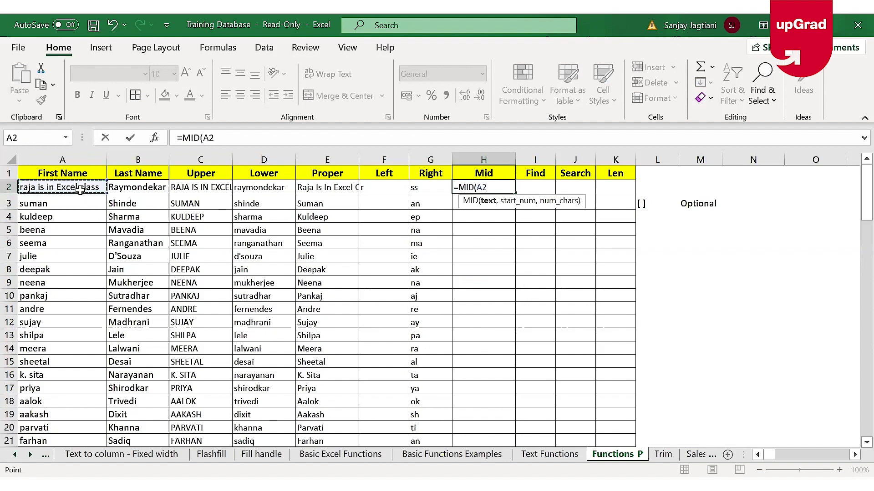
text(,)
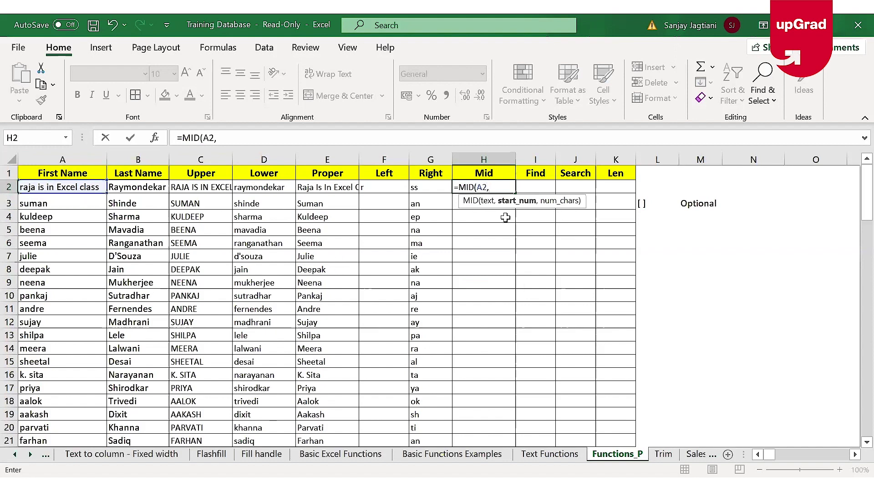
text(3,)
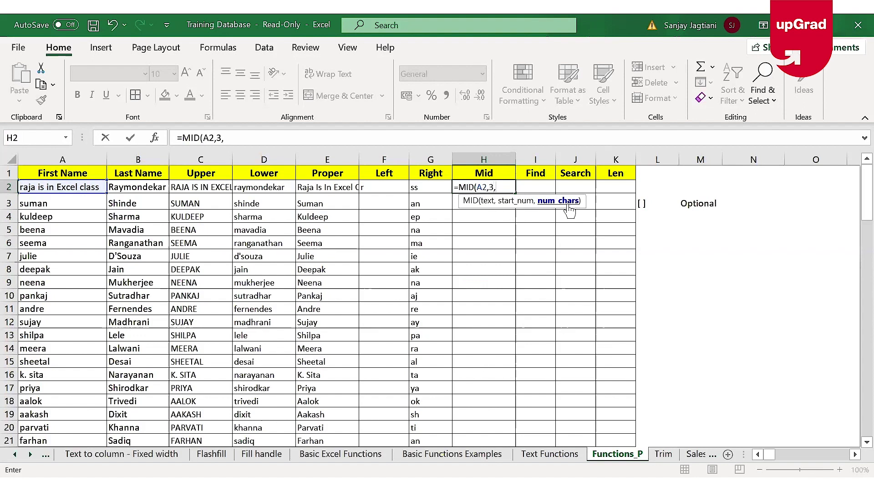
text(4)
key(Return)
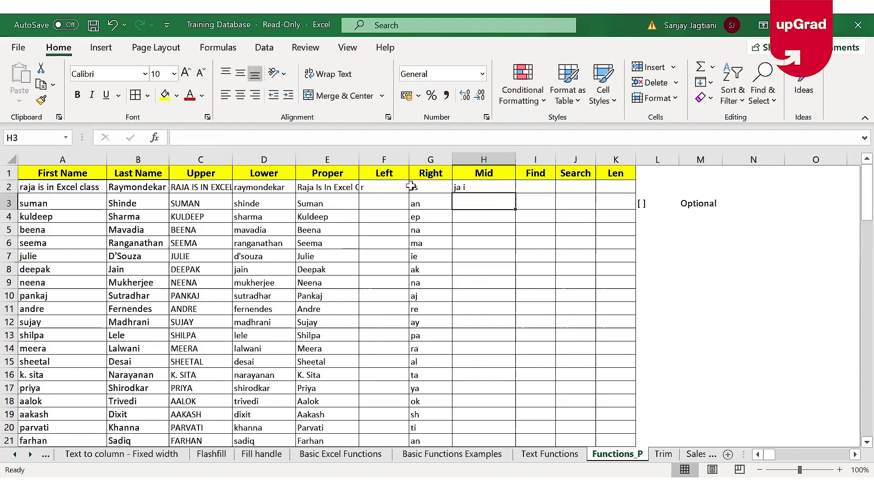
- Try to shorten the formula in cell H2 to =MID(A2,3), omitting the character count
click(475, 185)
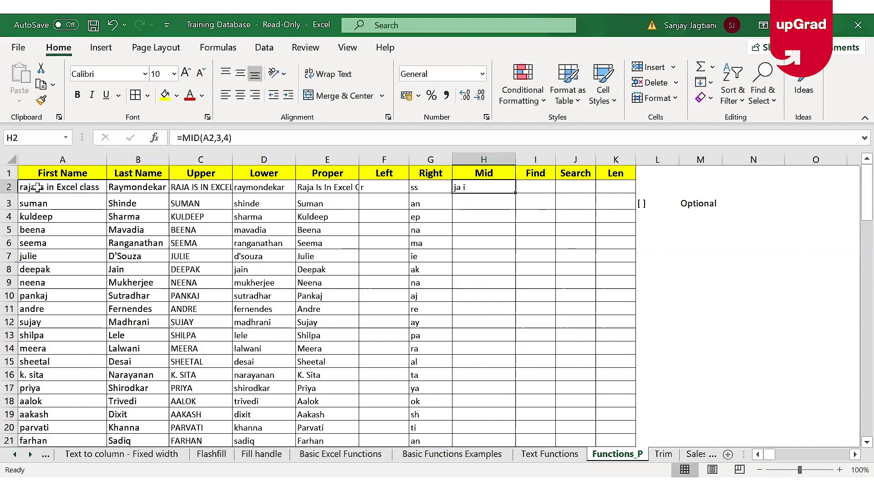
double_click(487, 187)
click(509, 188)
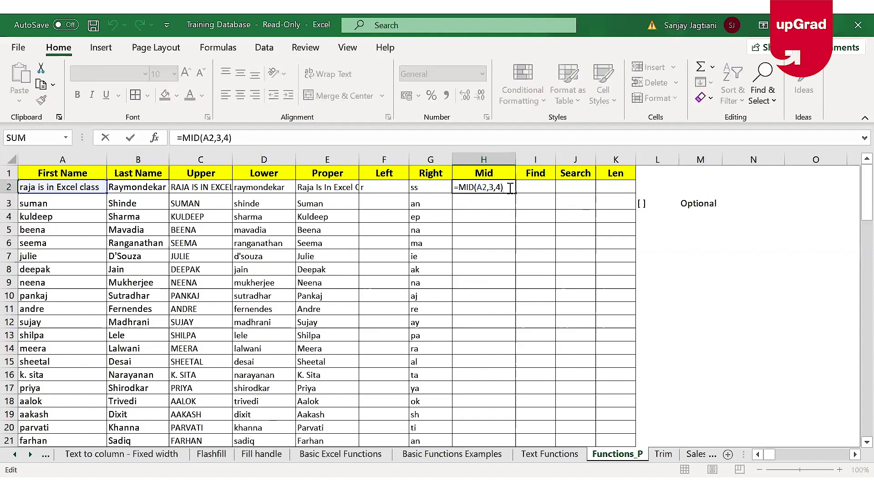
key(BackSpace)
key(BackSpace)
key(BackSpace)
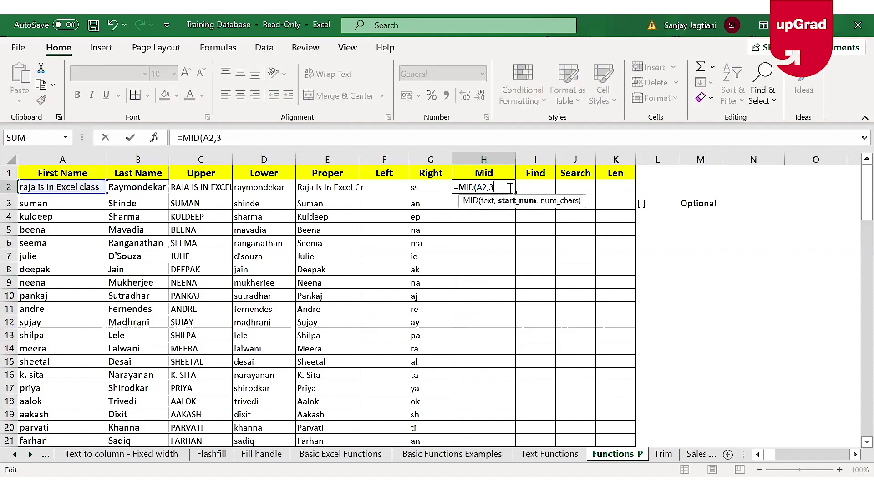
text())
key(Return)
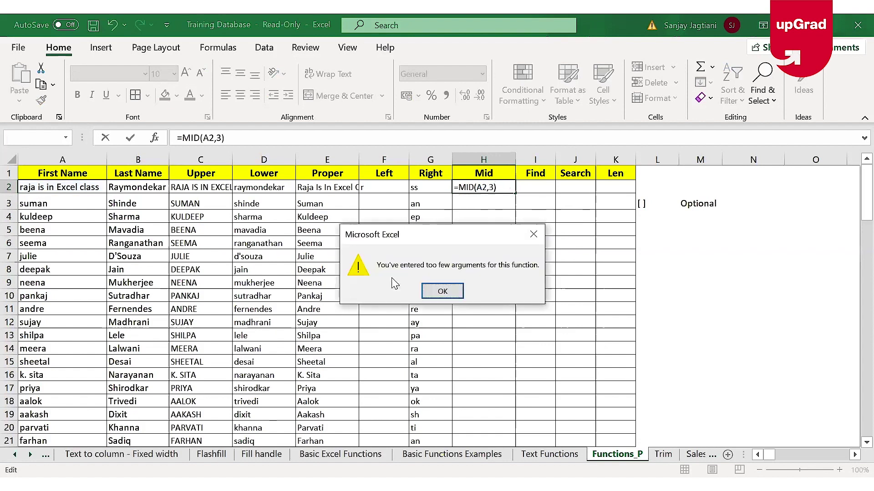
click(440, 293)
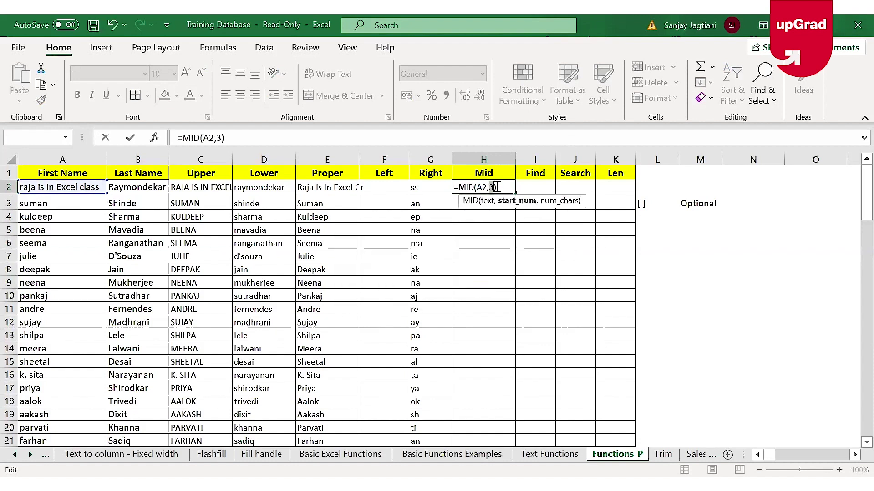
- Complete the formula in cell H2 as =MID(A2,3,4) and copy it down the Mid column
click(498, 187)
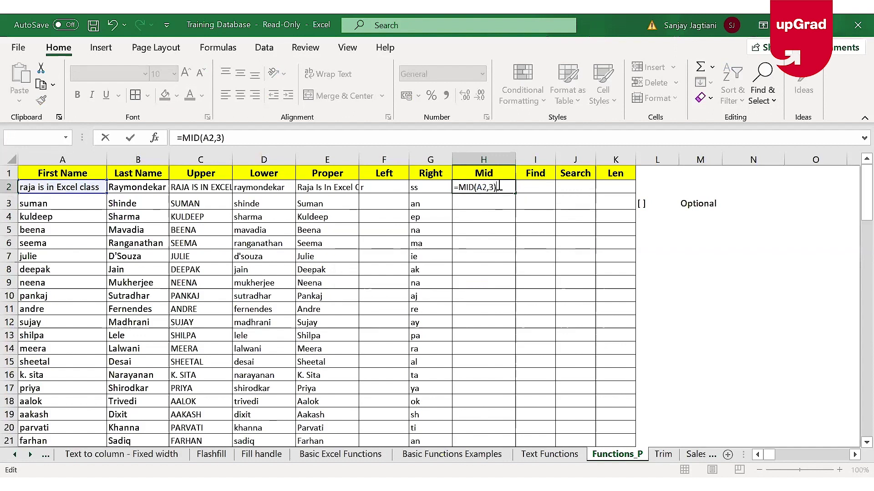
key(BackSpace)
text(,4)
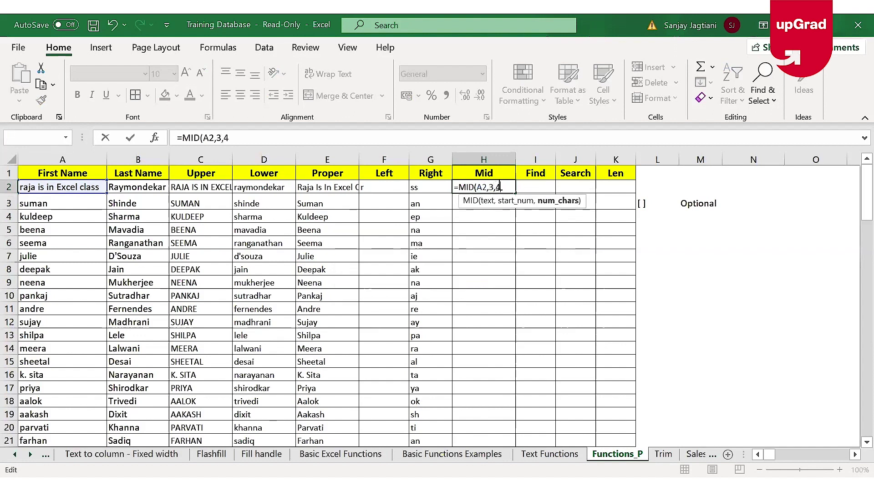
text())
key(Return)
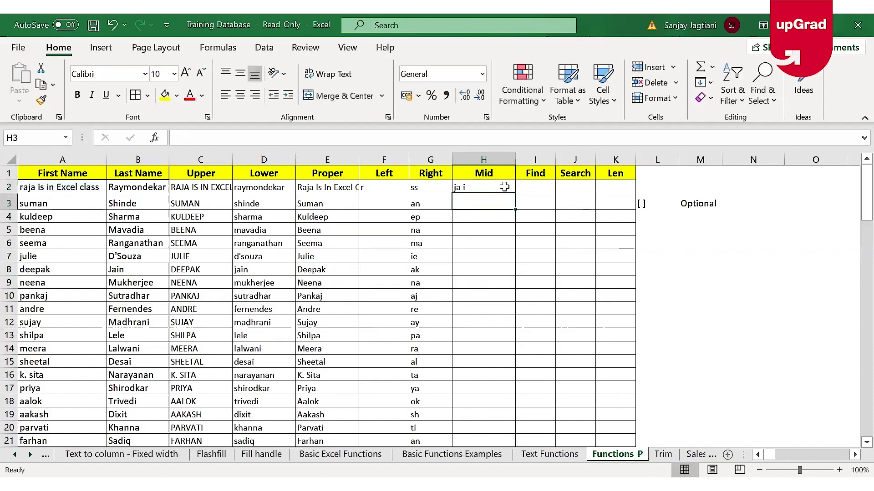
key(Up)
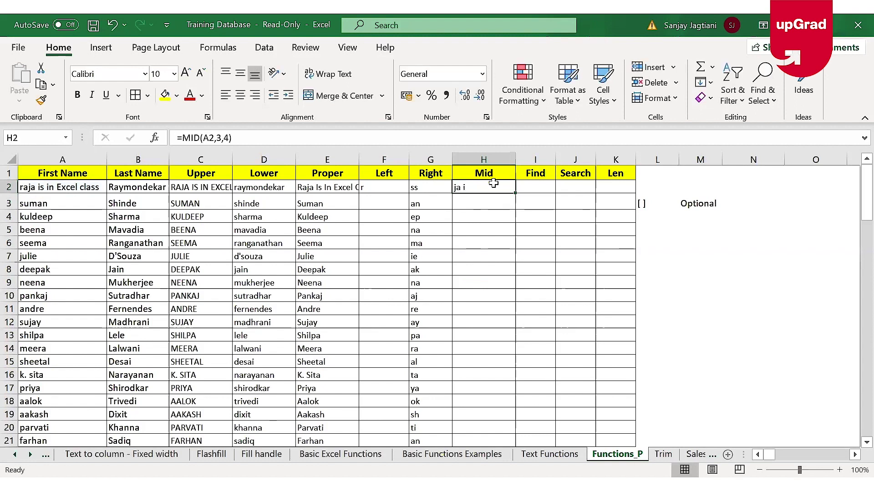
double_click(515, 193)
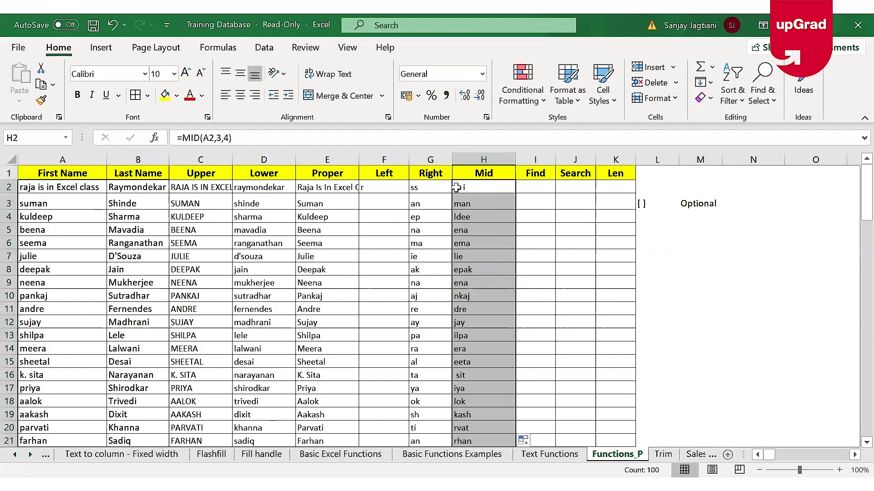
click(480, 204)
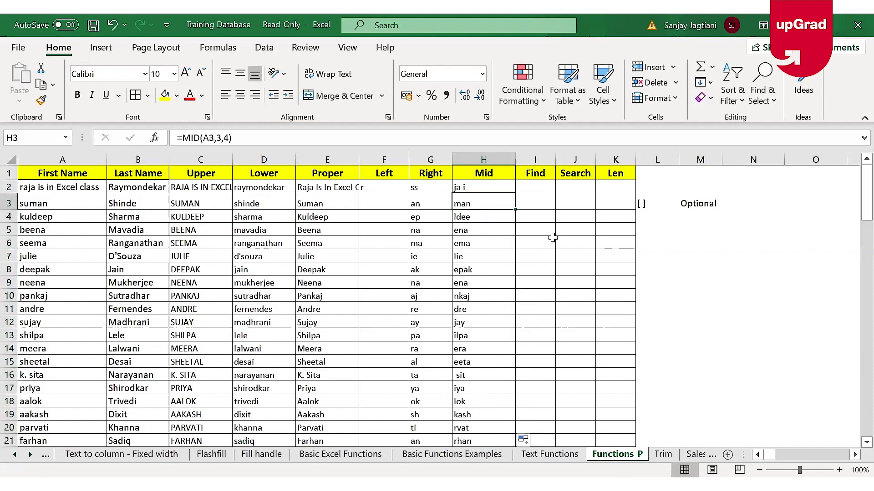
- Compare the descriptions of the Find and Search functions on the Text Functions sheet
click(538, 188)
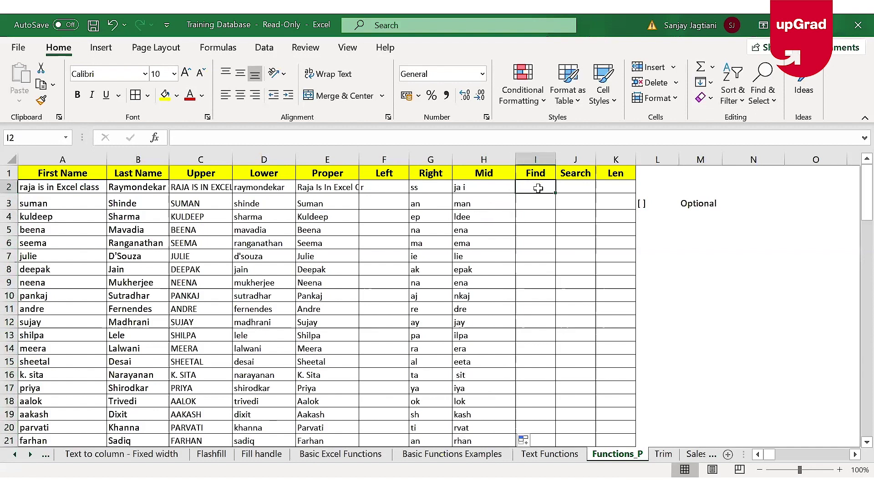
click(549, 454)
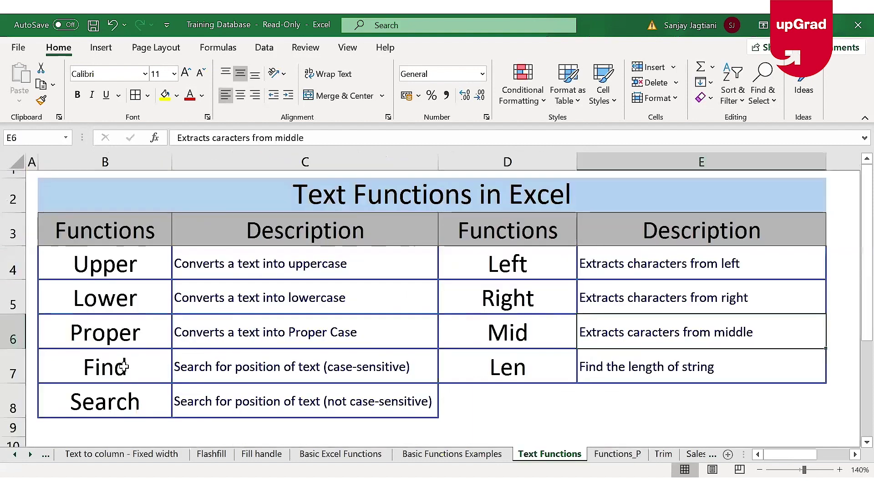
click(124, 367)
click(131, 396)
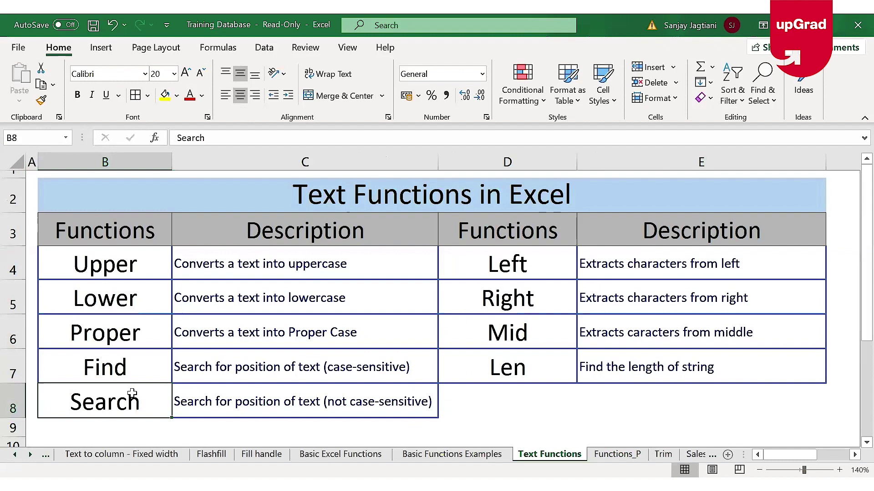
click(617, 454)
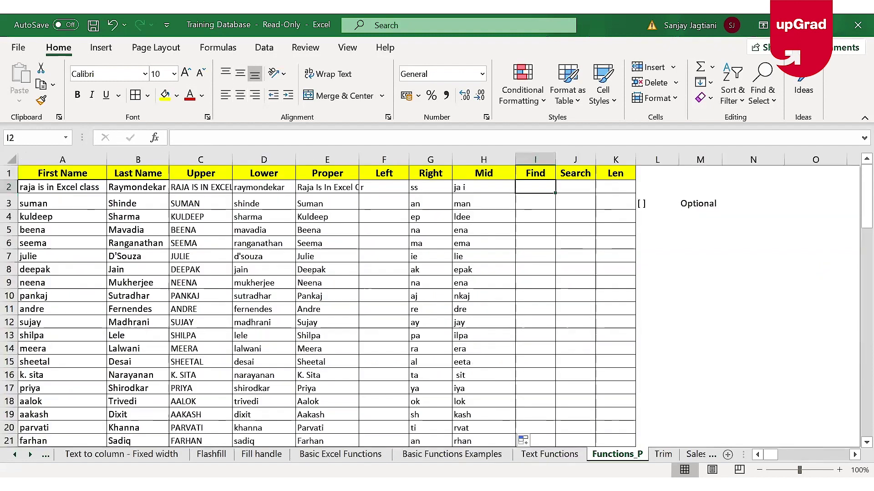
click(567, 454)
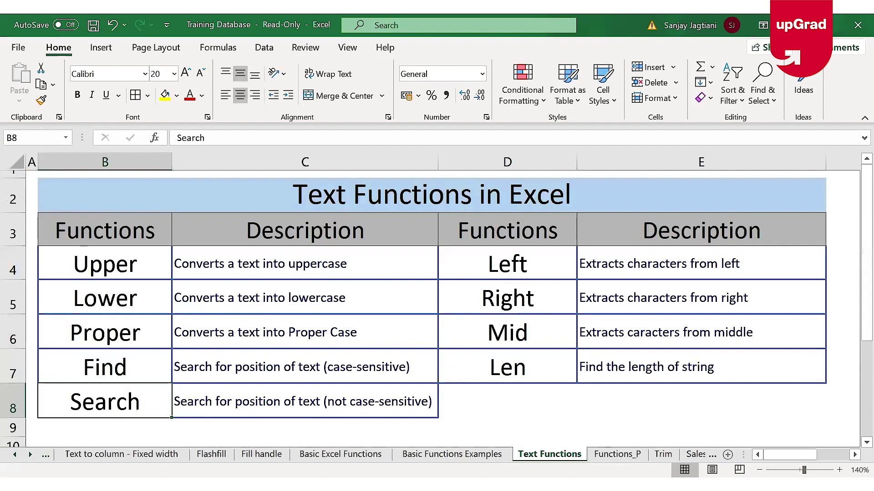
click(111, 368)
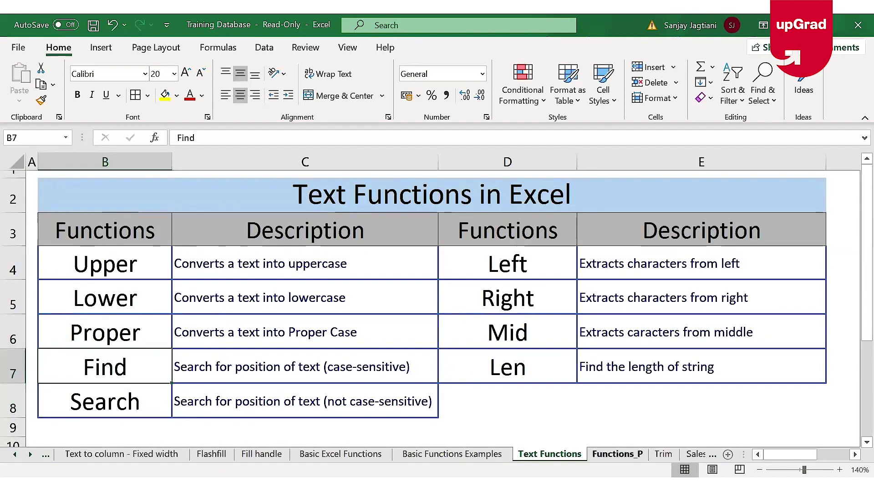
click(617, 454)
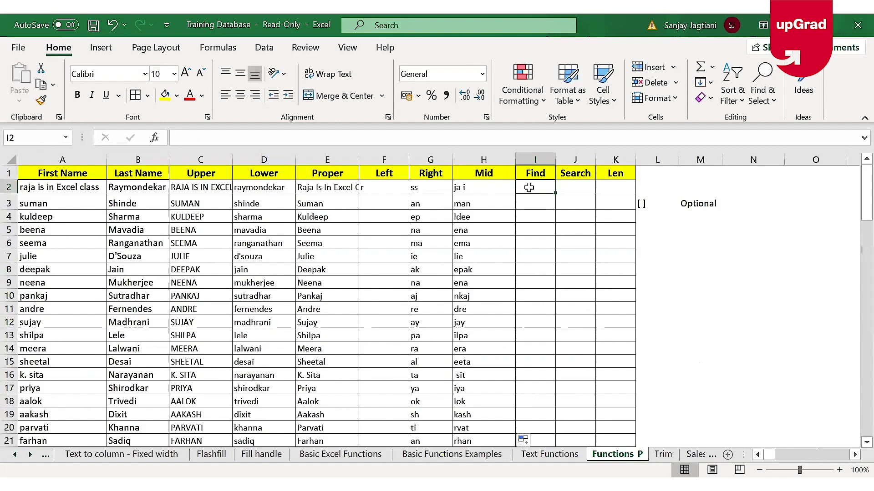
text(=)
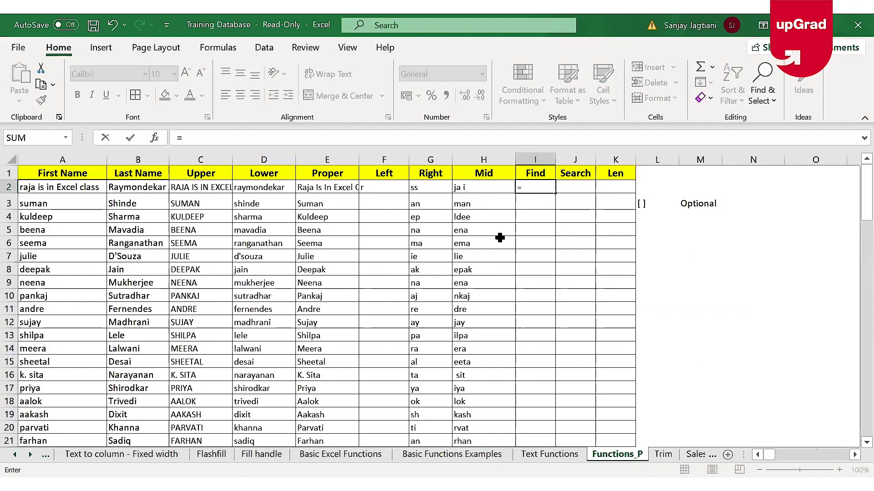
text(FIND()
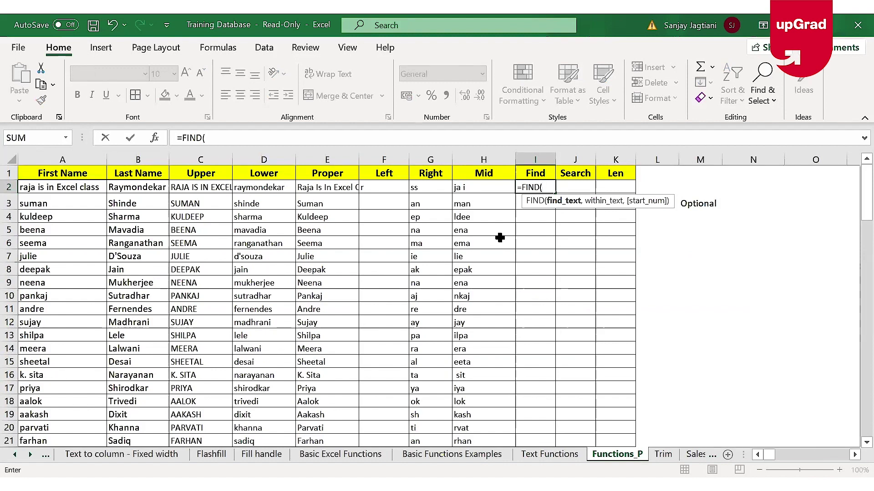
text(E)
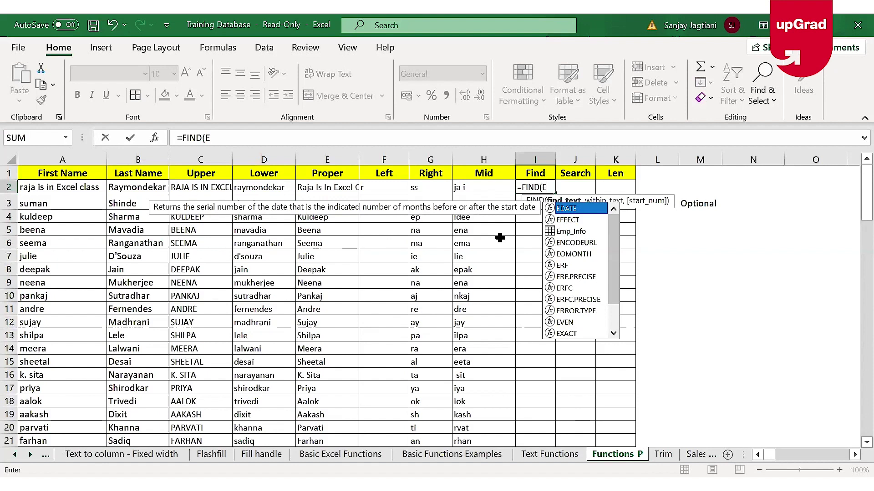
key(Escape)
key(Escape)
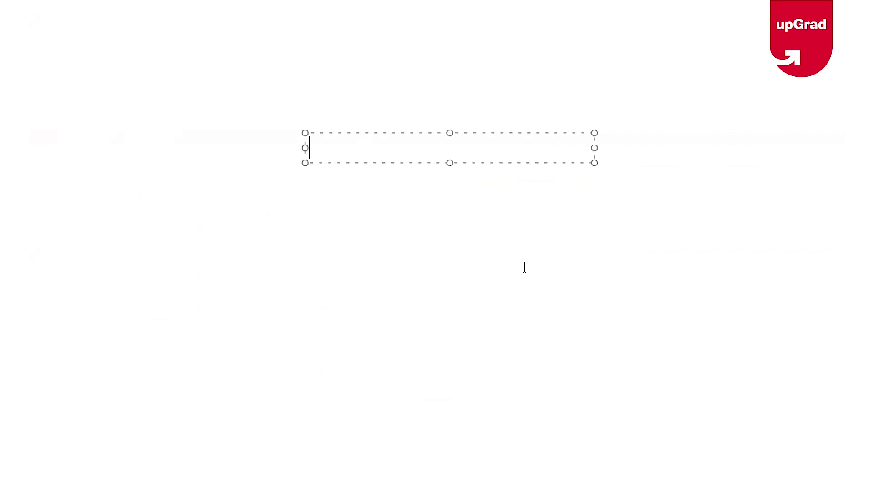
- In the text box on the blank page, list "Numbers" and "Cell Reference" on separate lines
text(C)
key(BackSpace)
text(Numbers)
key(Return)
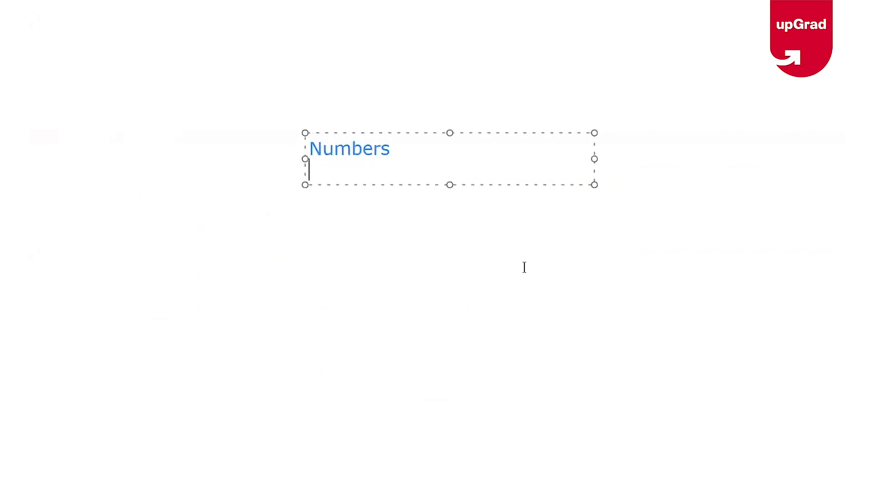
text(Cell Re)
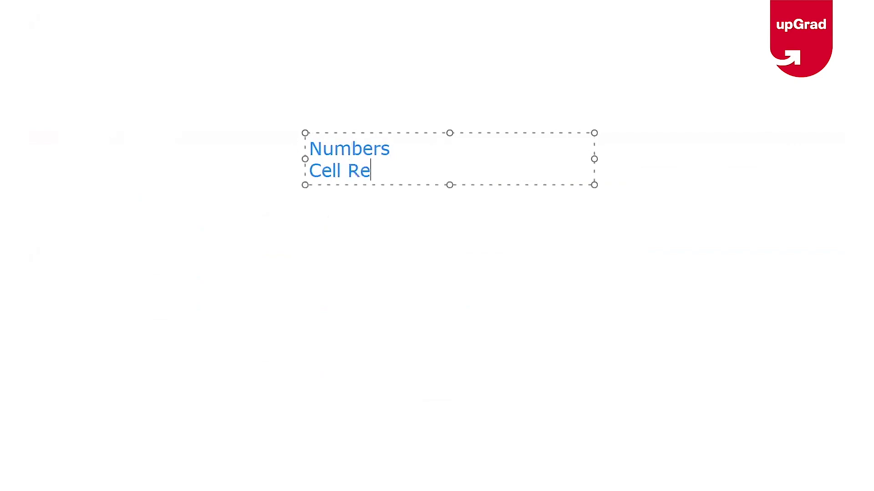
text(ference)
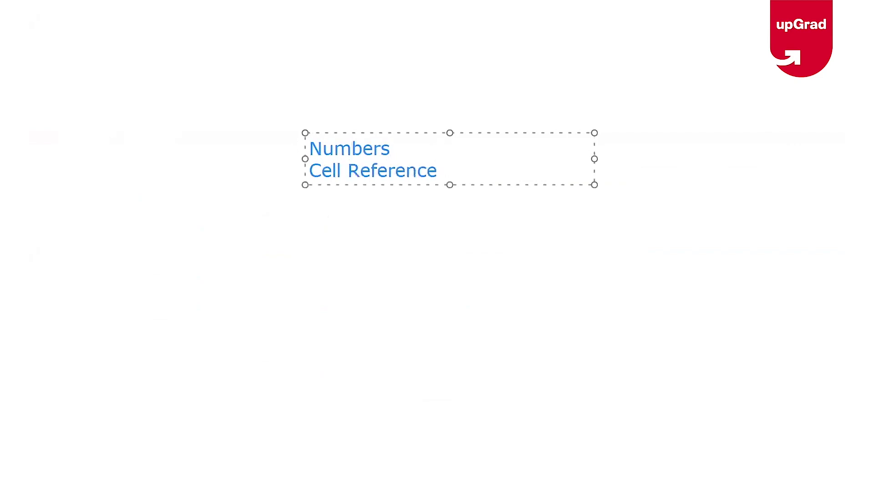
- Add "Formulas" as a third line in the text box below "Cell Reference"
key(BackSpace)
key(Return)
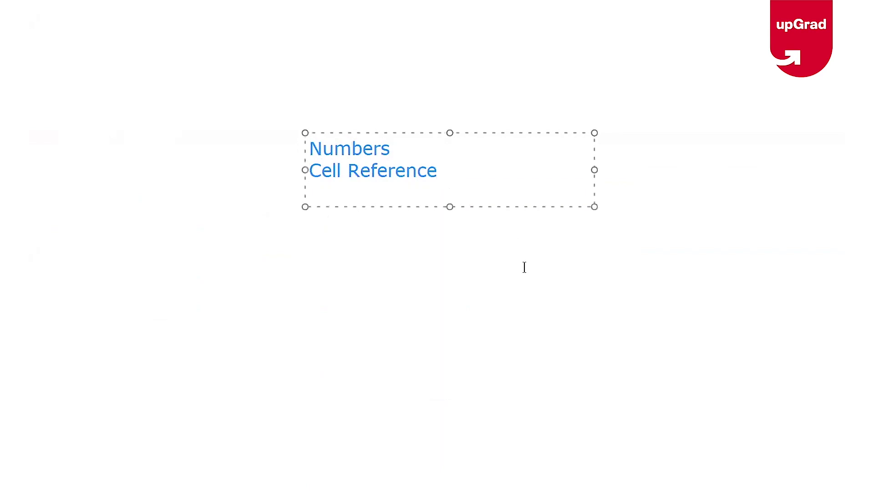
text(Formulas /)
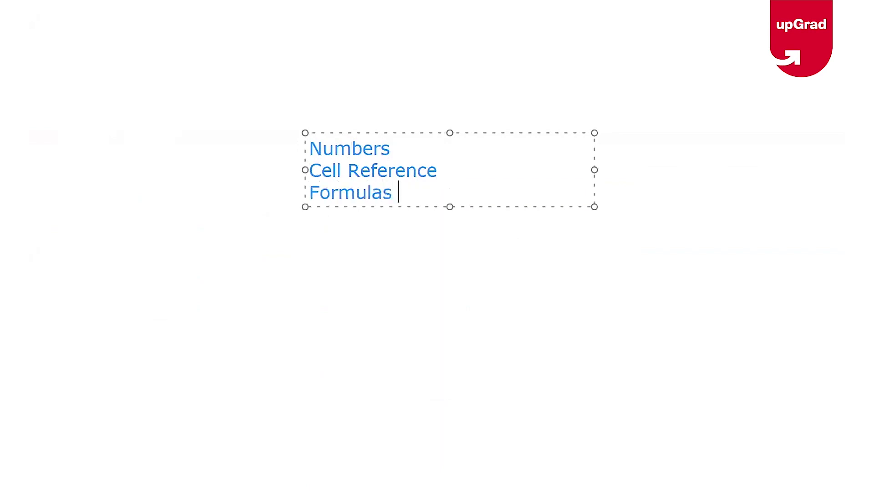
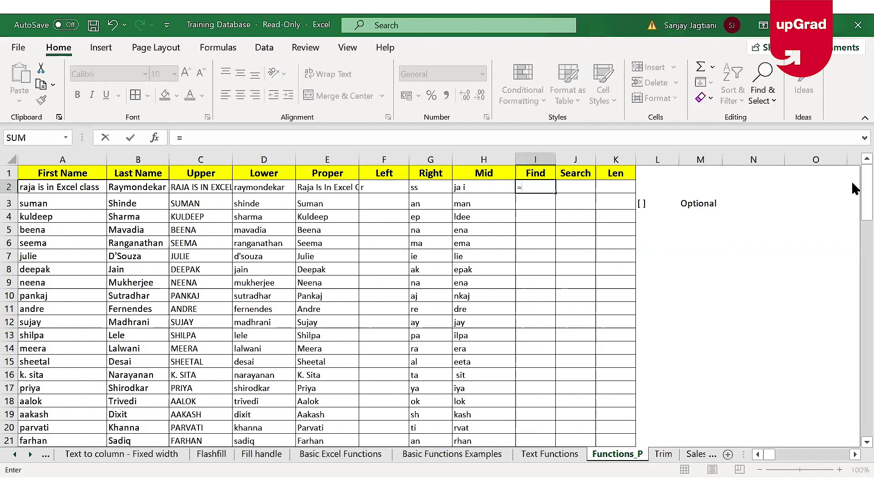
- Enter =FIND("E",A2) in cell I2 of the Functions_P sheet and copy it down the Find column
text(f)
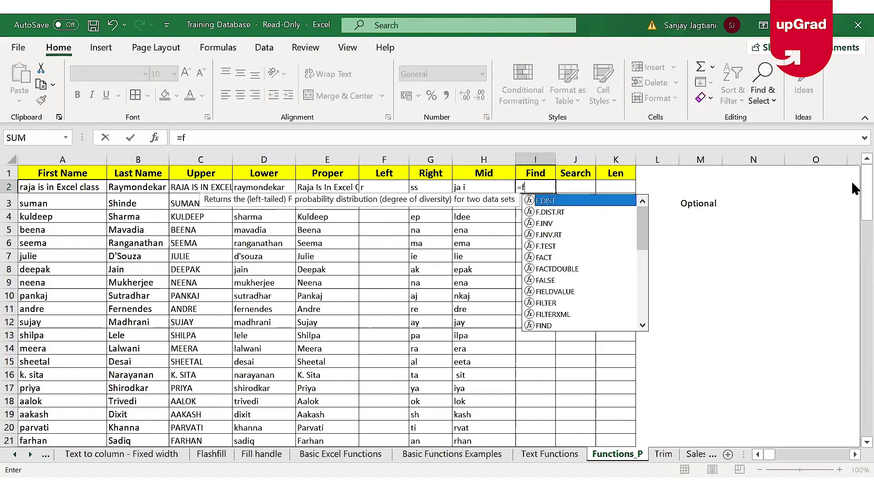
text(ind)
key(Tab)
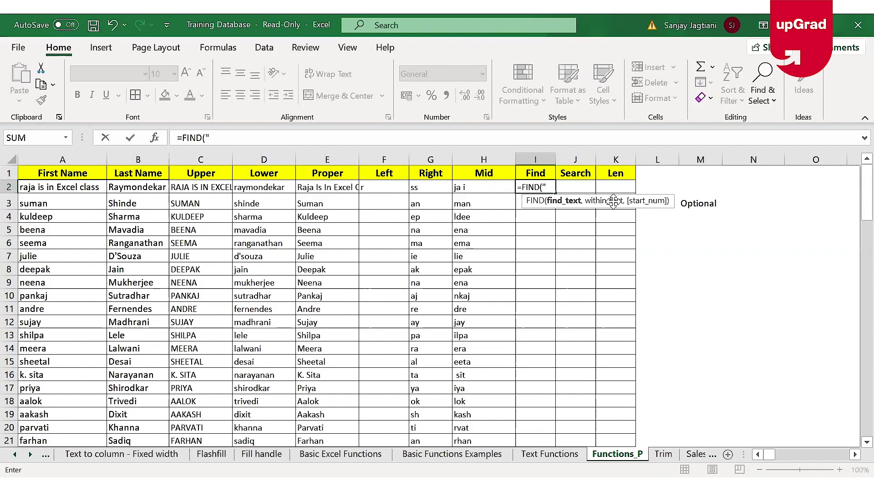
text(E")
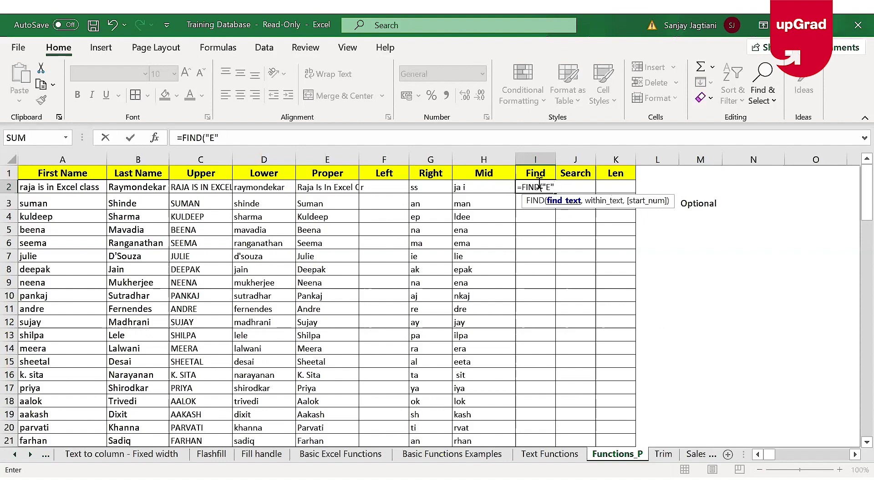
text(,)
click(52, 187)
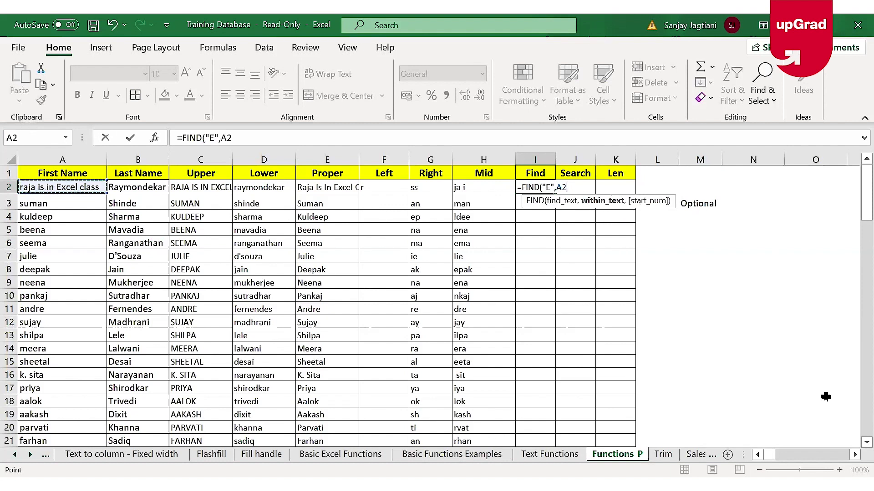
text())
key(Return)
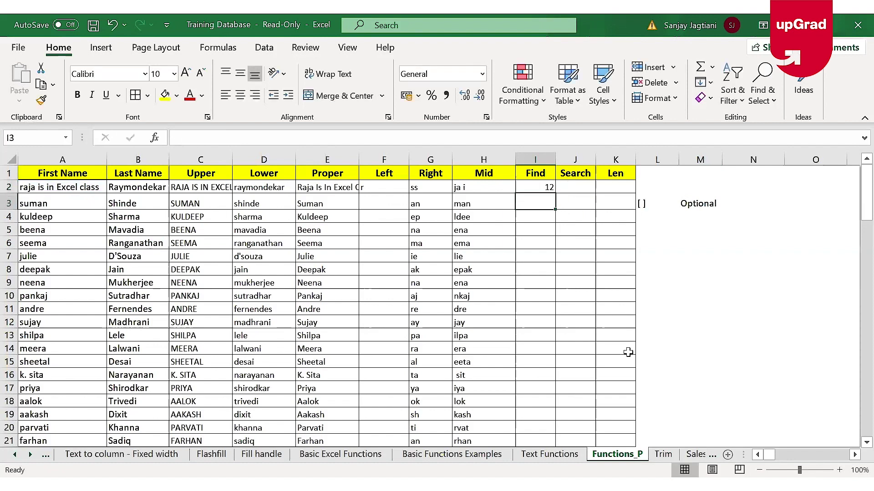
click(525, 189)
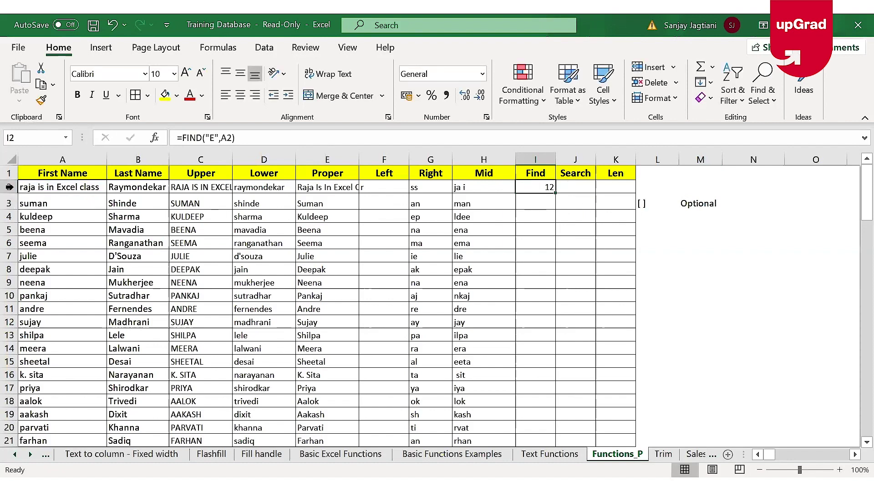
double_click(555, 193)
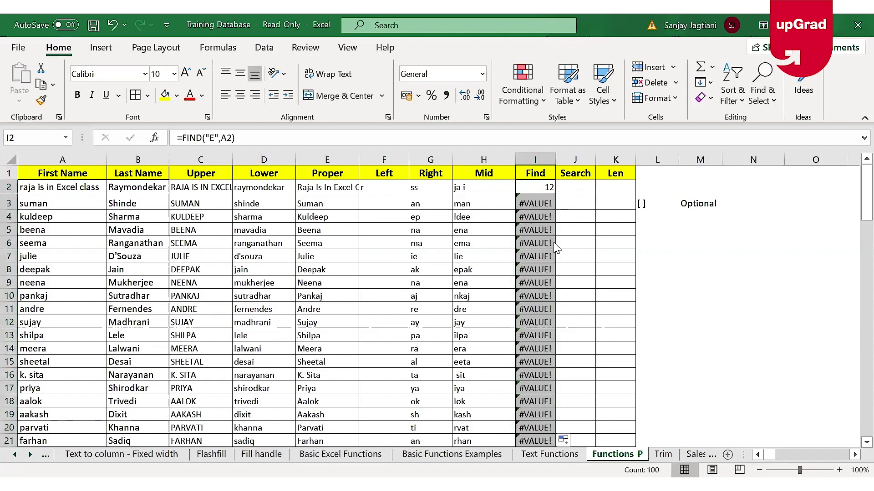
- Examine the FIND results from the end of the Find column back up to row 2
key(ctrl+Down)
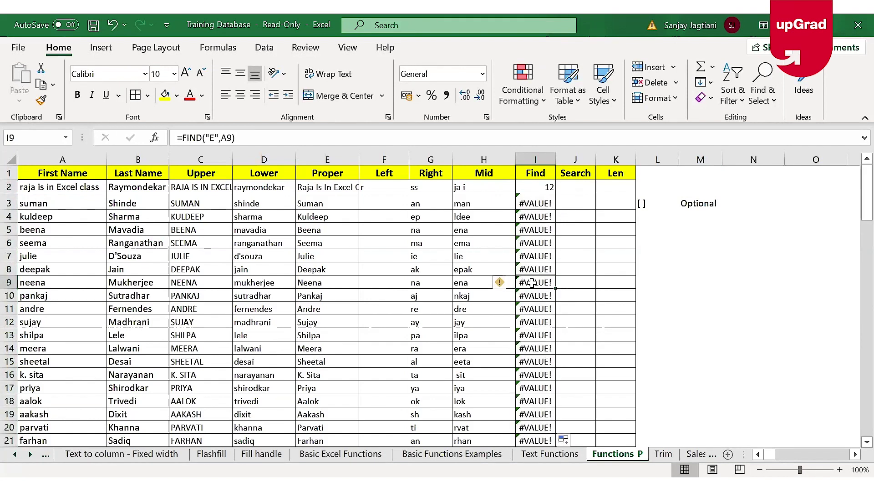
key(Up)
key(Up)
key(Up)
key(Up)
key(Up)
key(Up)
key(Up)
key(Up)
key(Up)
key(Up)
key(Up)
key(Up)
key(Up)
key(Up)
key(Up)
key(Up)
key(Up)
key(Up)
key(Up)
key(Up)
key(Up)
key(Up)
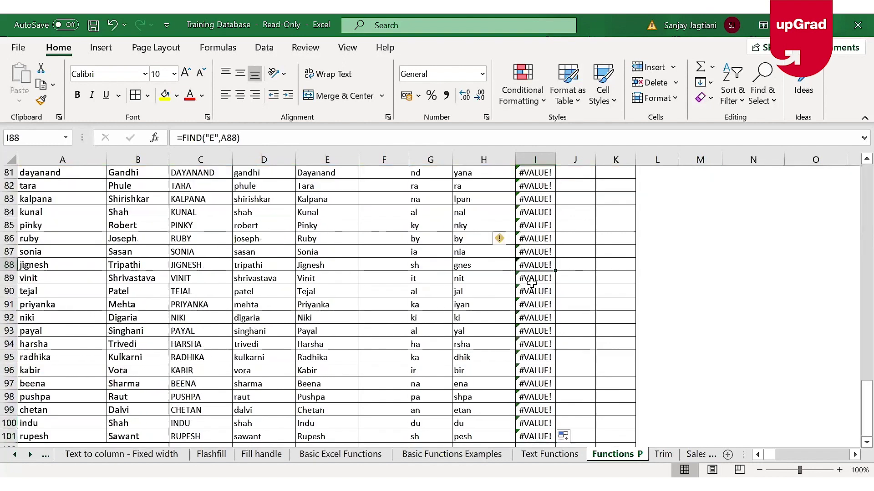
key(Up)
key(Up)
key(Up)
key(Up)
key(Up)
key(Up)
key(Up)
key(Up)
key(Up)
key(Up)
key(Up)
key(Up)
key(Up)
key(Up)
key(Up)
key(Up)
key(Up)
key(Up)
key(Up)
key(Up)
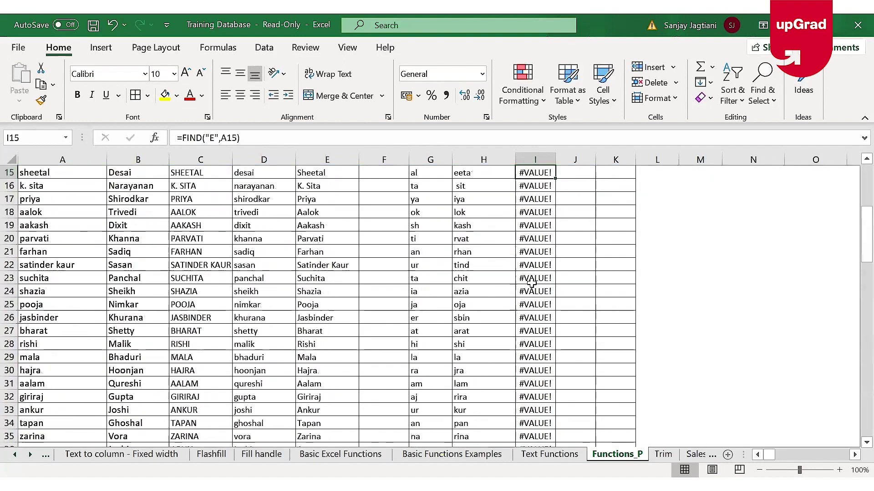
key(Down)
key(Down)
key(Down)
key(Down)
key(Down)
key(Down)
key(Down)
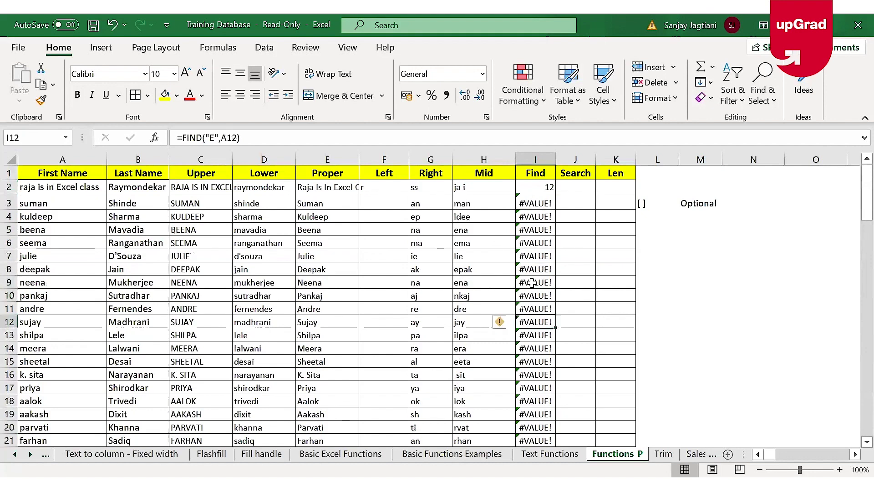
key(Up)
key(Up)
key(Up)
key(Up)
key(Up)
key(Up)
key(Up)
key(Up)
key(Up)
key(Up)
key(Up)
key(Down)
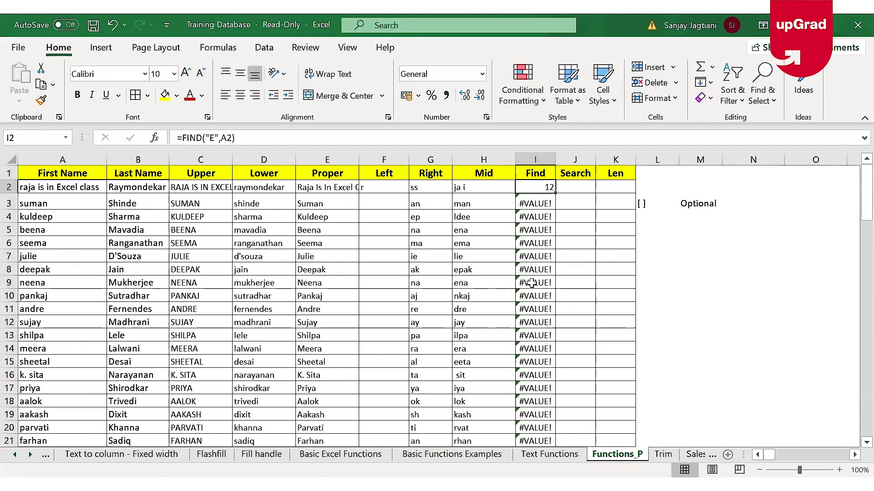
- Enter =SEARCH("e",A2) in cell J2 and copy it down the Search column
click(580, 189)
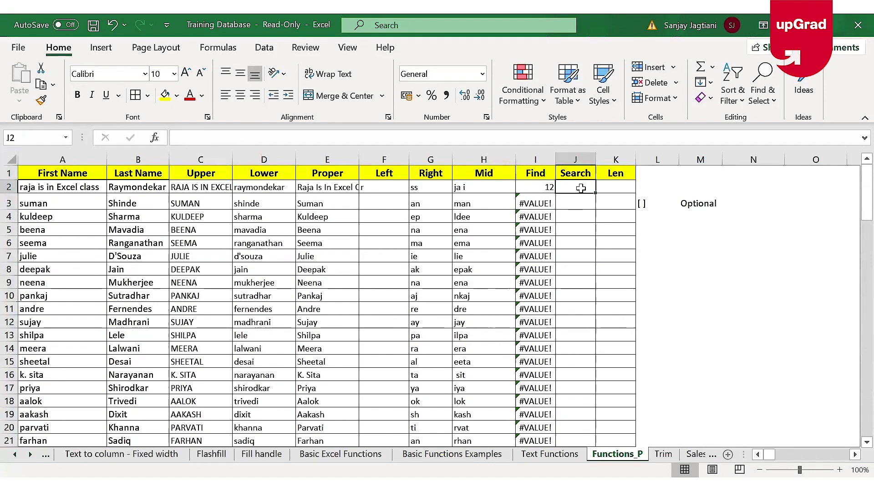
text(=)
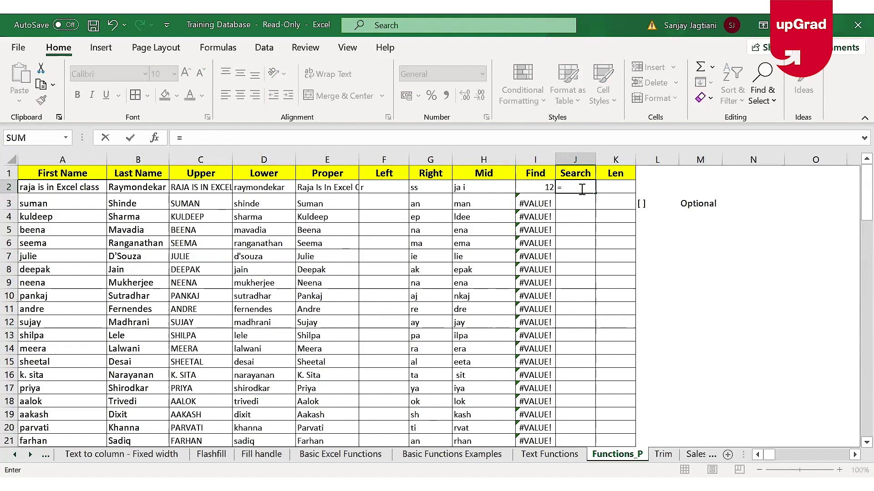
text(search)
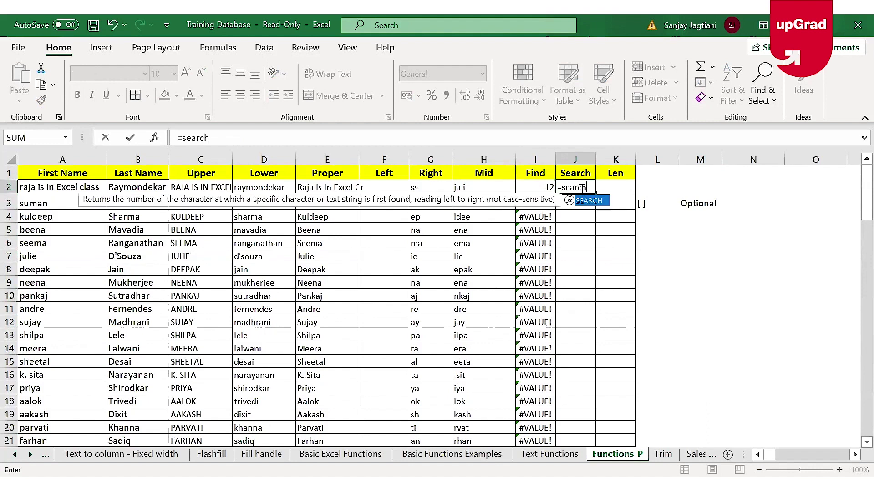
key(Tab)
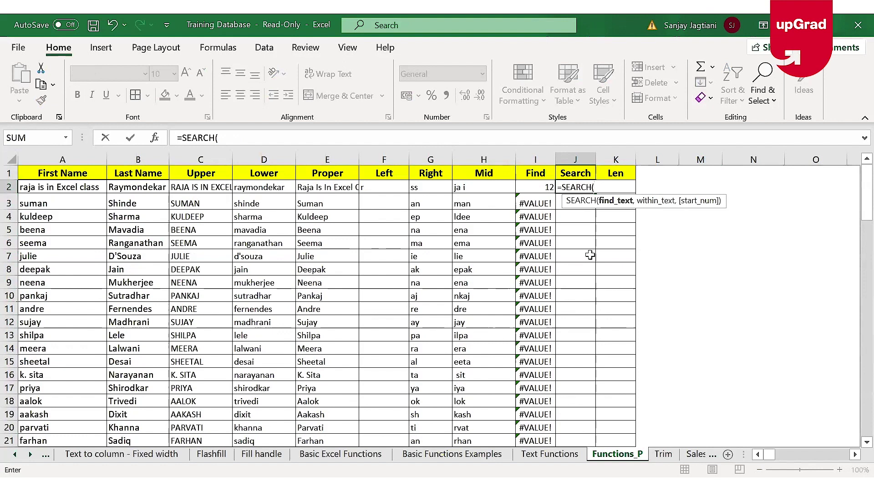
text("e",)
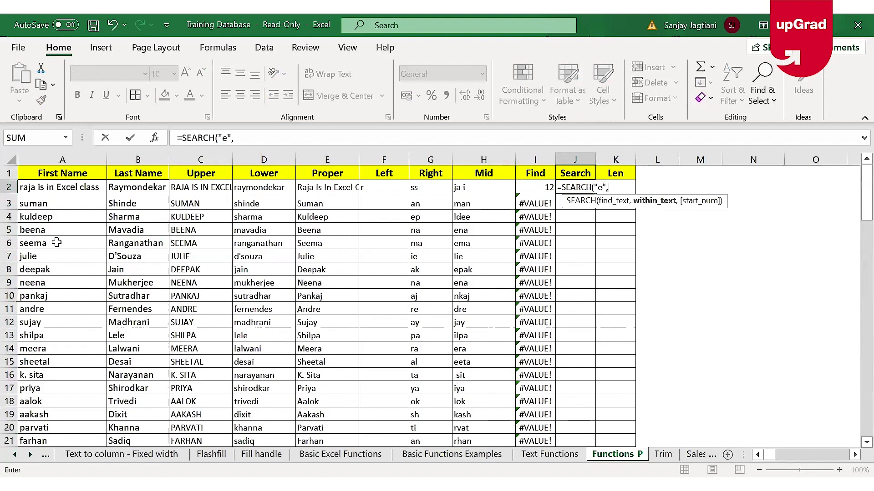
click(84, 187)
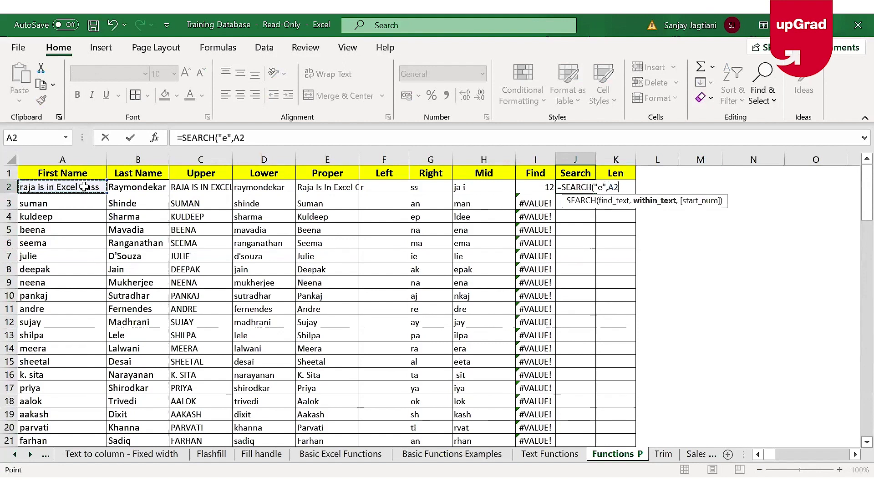
key(Return)
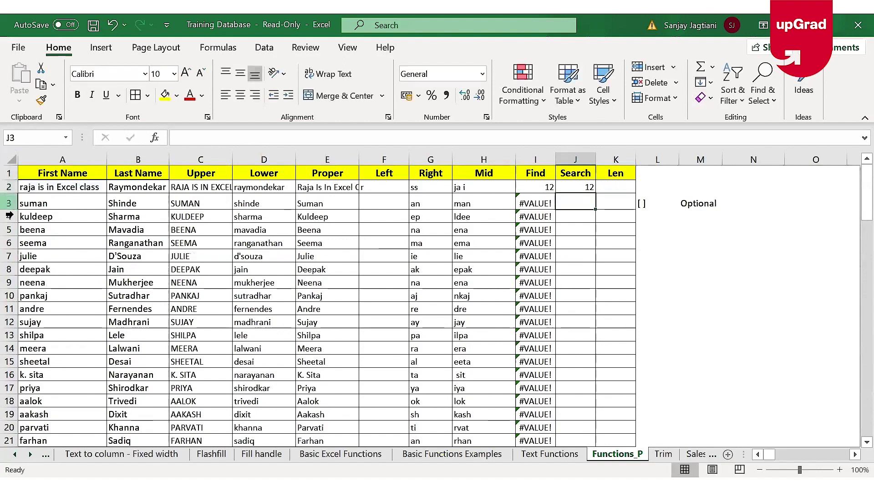
click(579, 186)
double_click(597, 194)
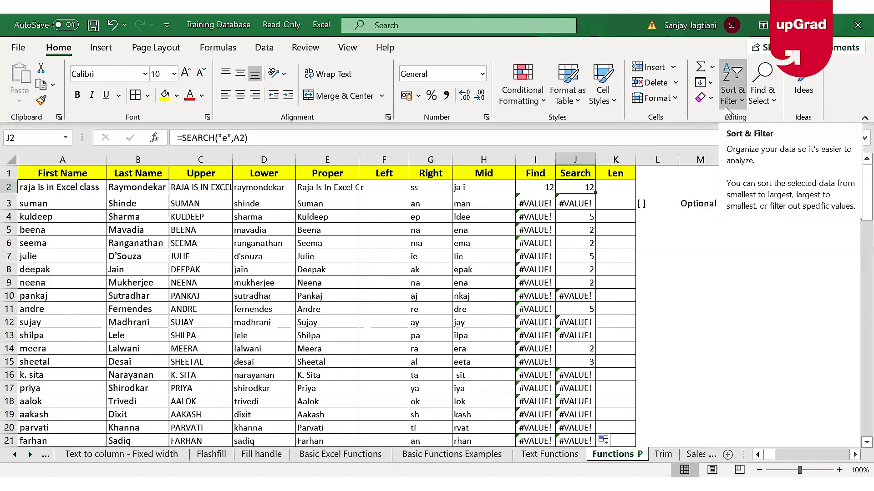
- Compare the formulas in cells I2 and J2, and try adding the optional start number argument to the FIND formula in I2
click(534, 186)
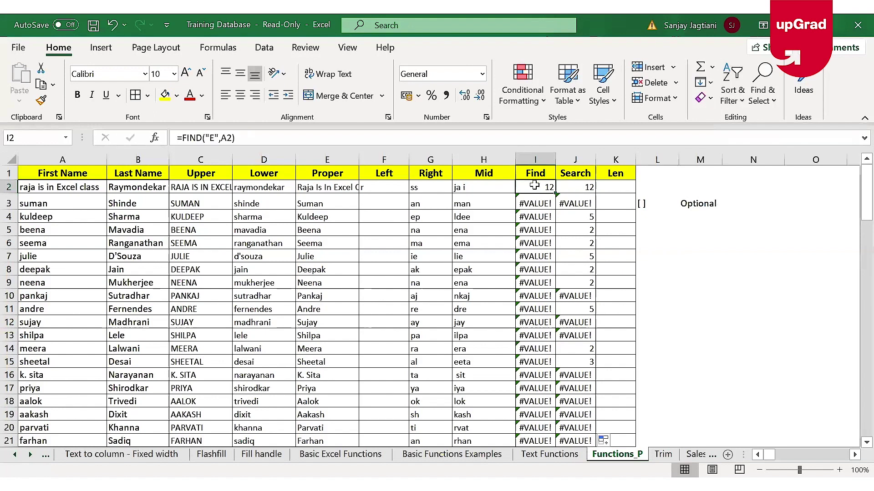
click(582, 187)
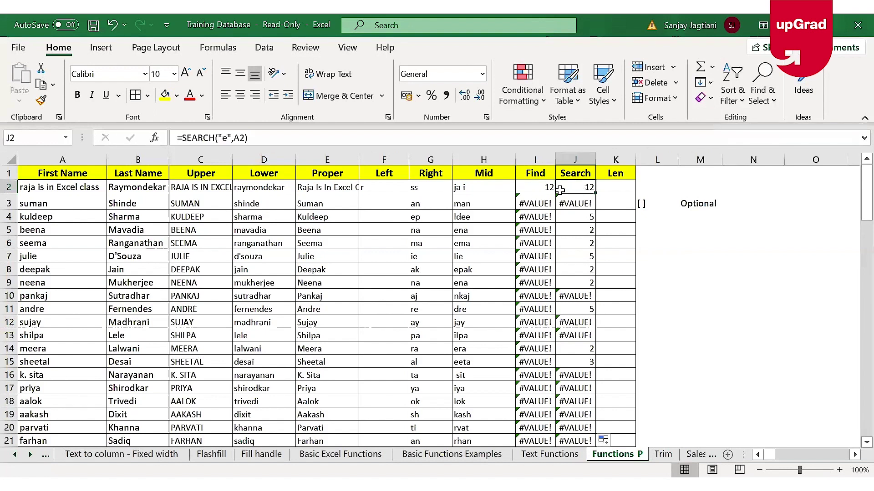
click(539, 189)
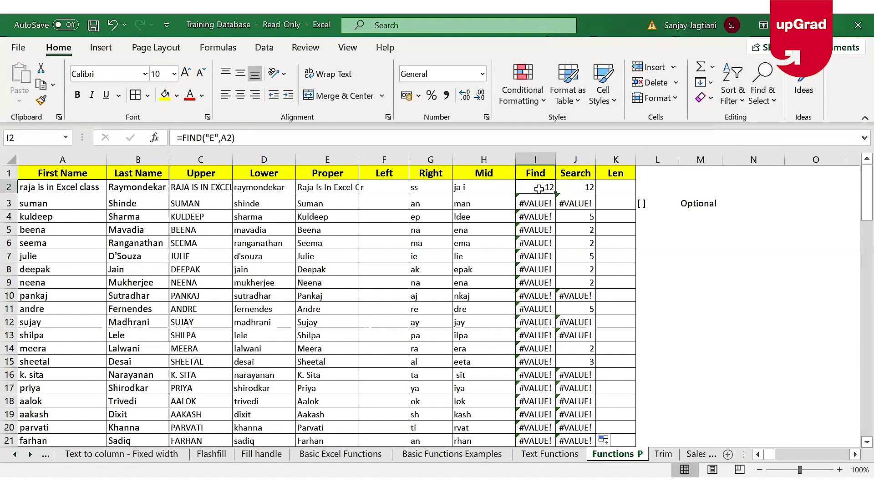
click(287, 139)
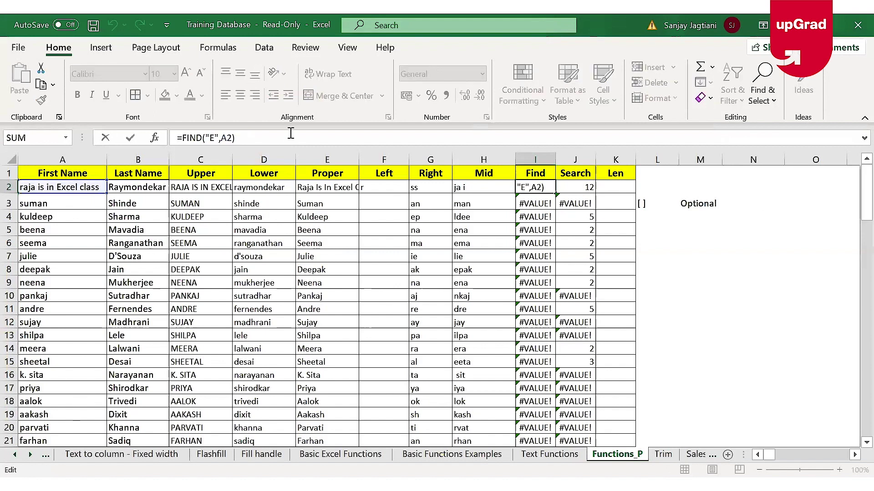
key(BackSpace)
text(,)
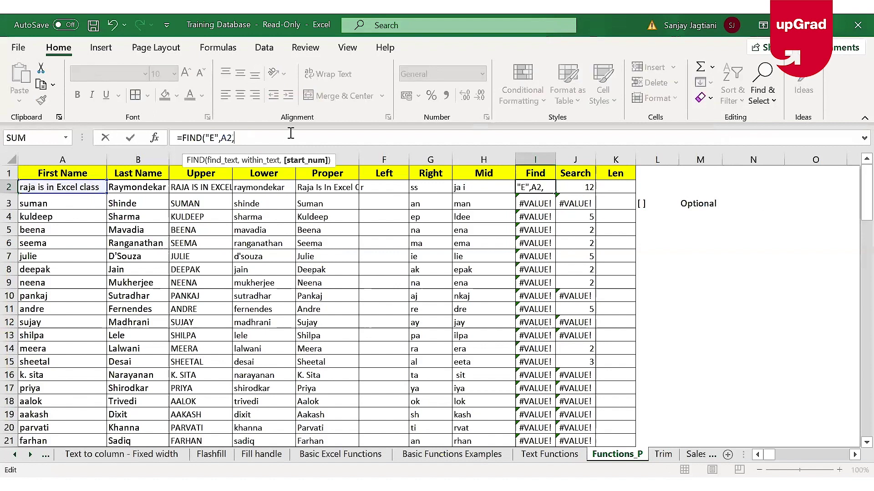
key(BackSpace)
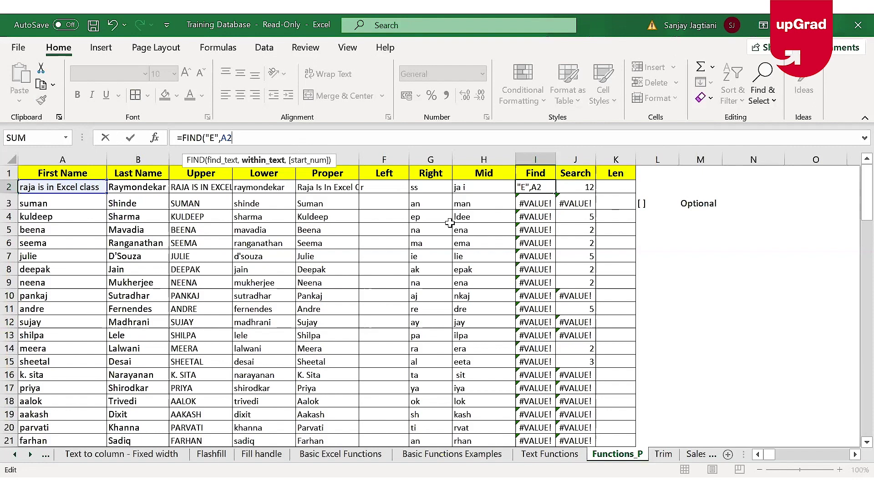
key(Return)
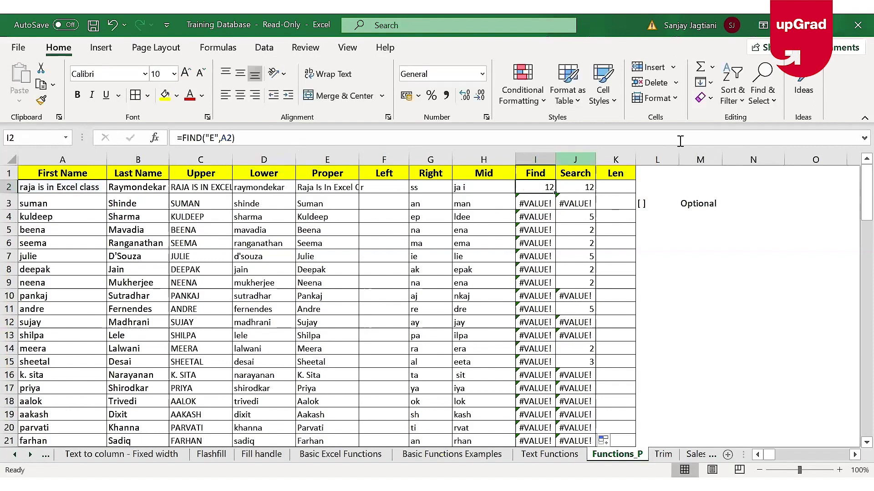
- Clear the existing FIND formulas from the Find column, from cell I2 down
click(547, 186)
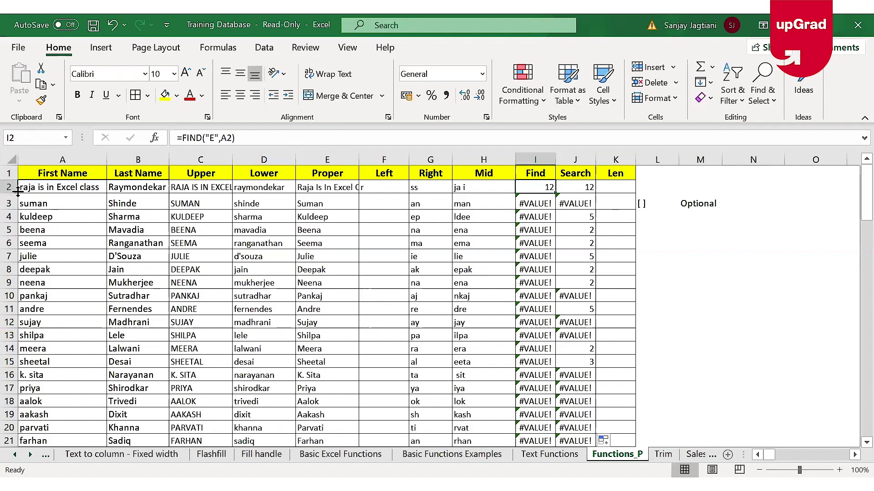
click(143, 188)
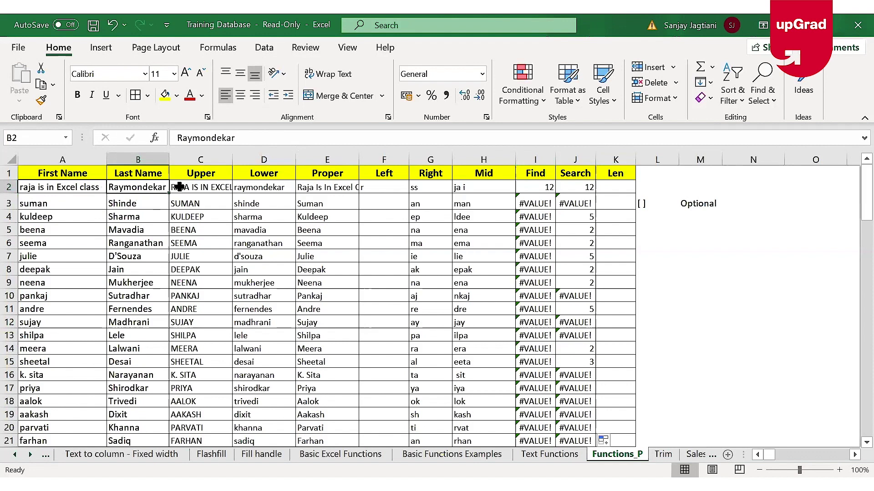
click(546, 189)
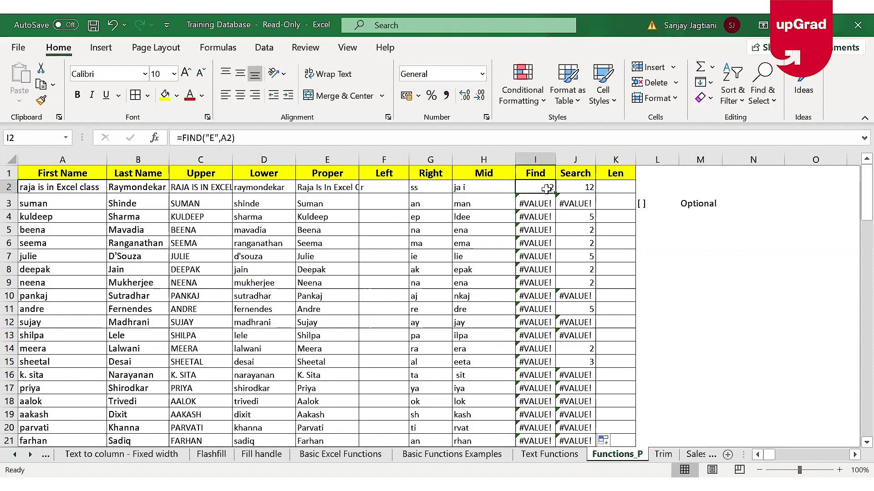
key(ctrl+shift+Down)
key(ctrl+Down)
key(ctrl+Down)
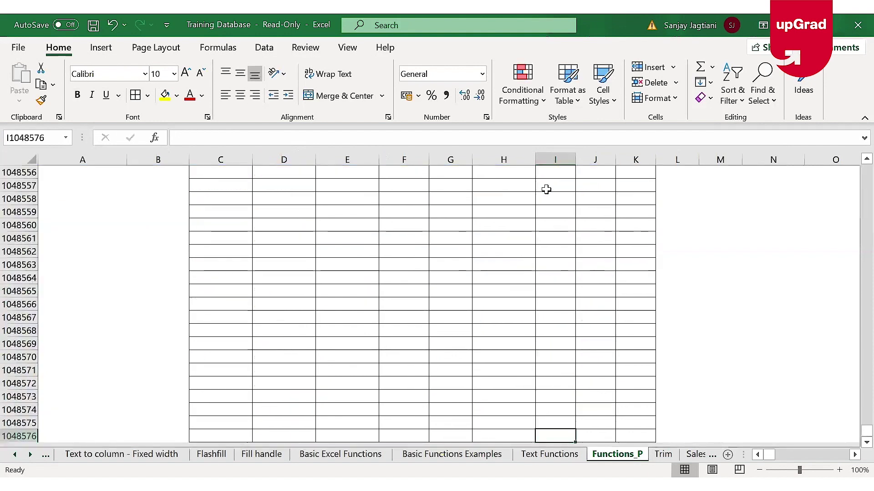
- Enter =FIND("a",B2,3) in cell I2 to search the last name from the third character onward
key(ctrl+Up)
text(=)
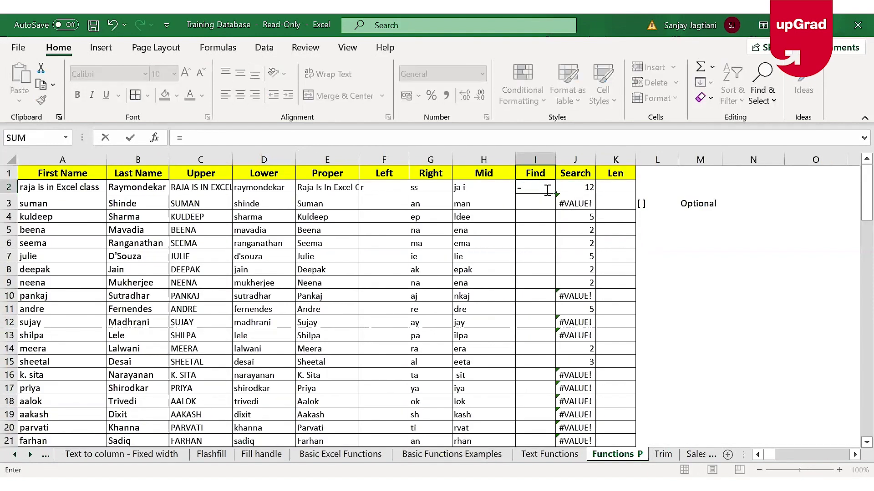
text(FIND("a")
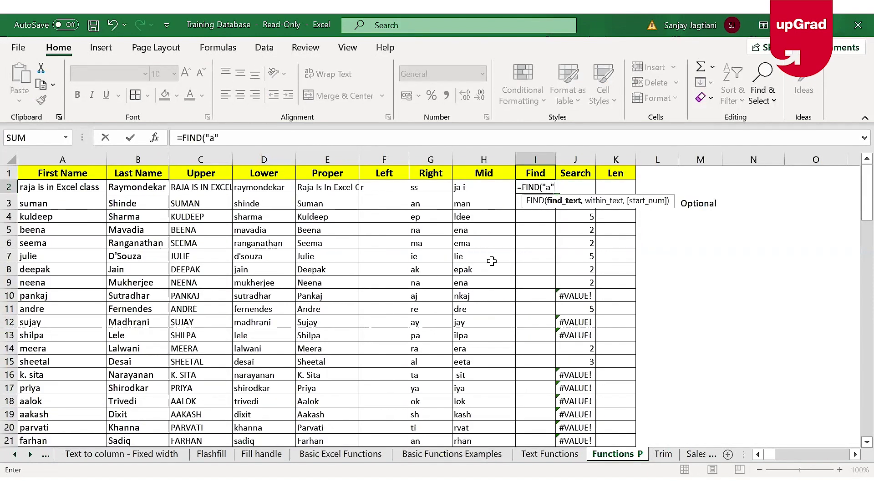
text(,)
click(160, 187)
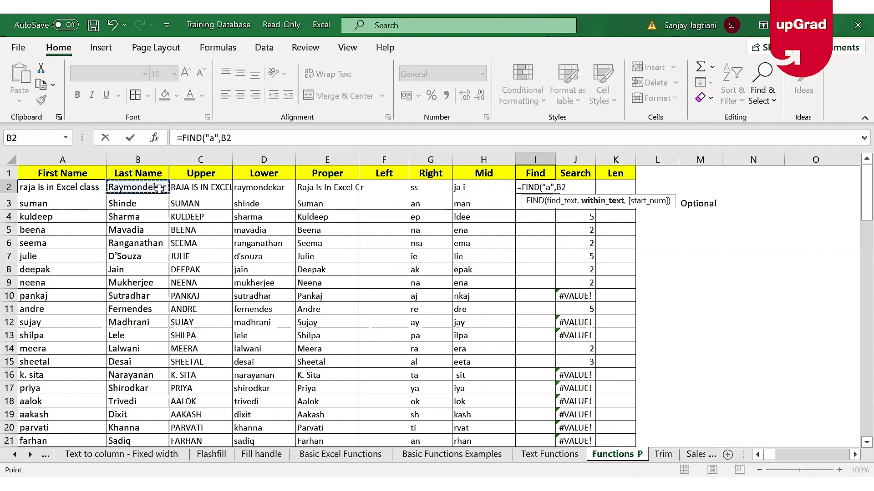
text(,)
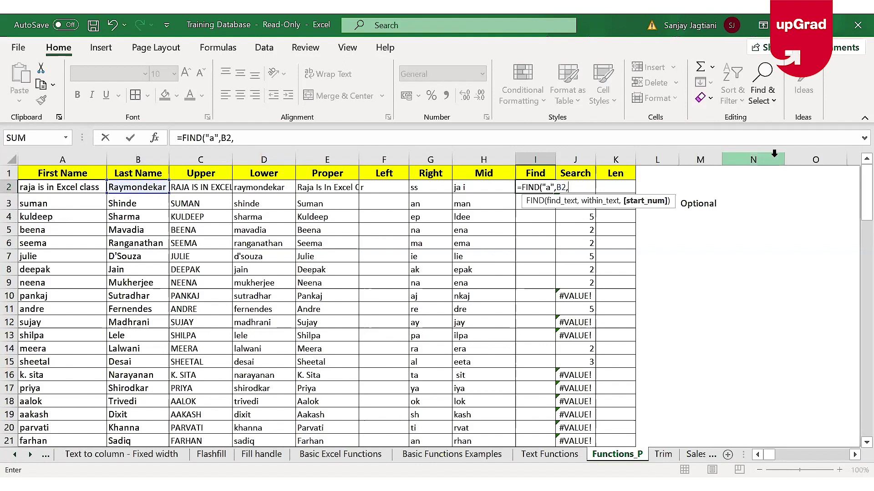
text(3)
key(Return)
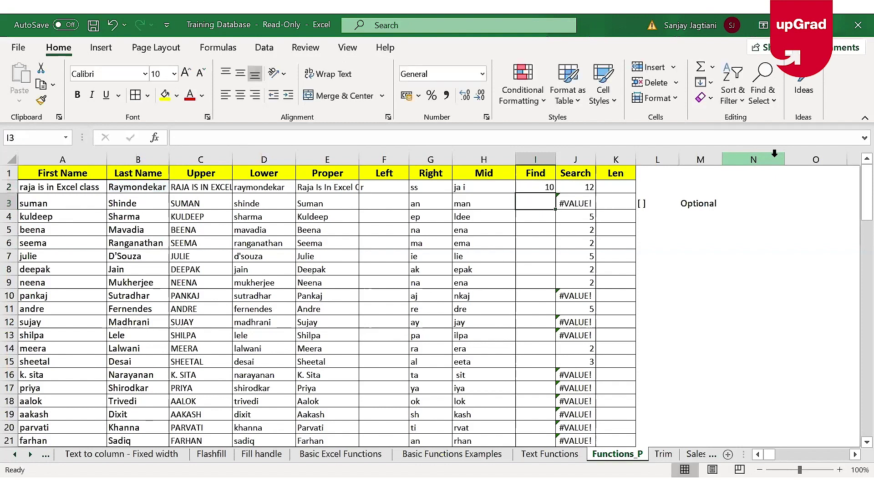
- Examine the FIND formula with its start number in cell I2, alongside the neighbouring Search cell J2
click(538, 186)
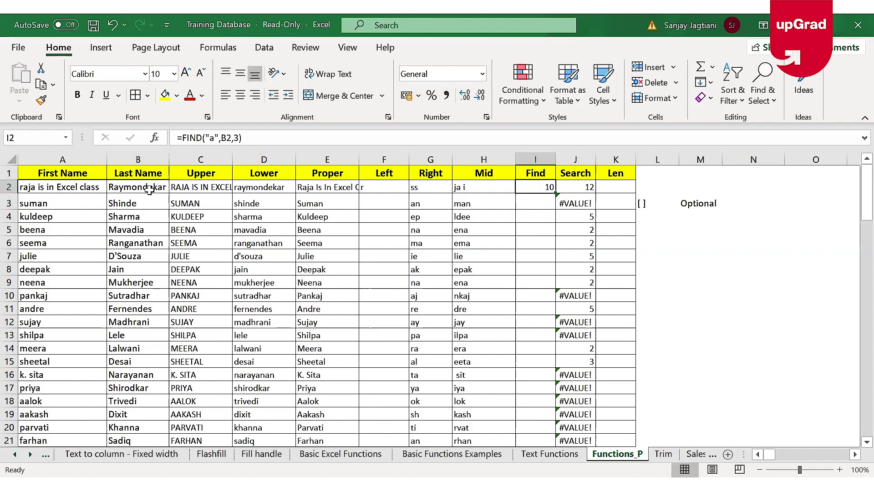
click(246, 137)
key(Escape)
click(577, 190)
click(616, 184)
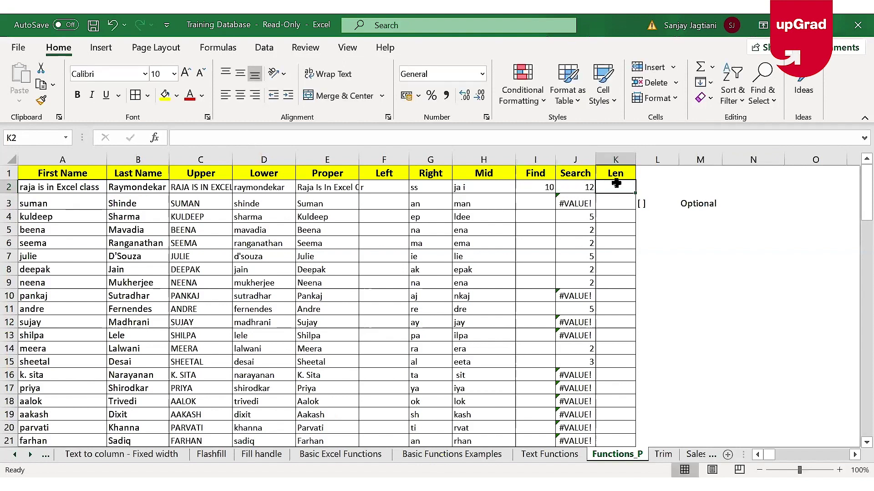
click(577, 189)
click(537, 191)
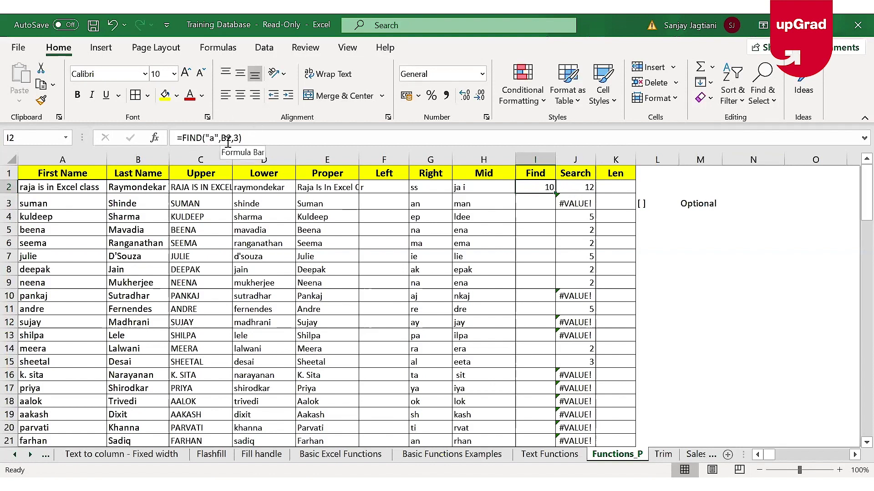
- Check the Len description on the Text Functions sheet, and return to the text in cell A2 of Functions_P
click(607, 188)
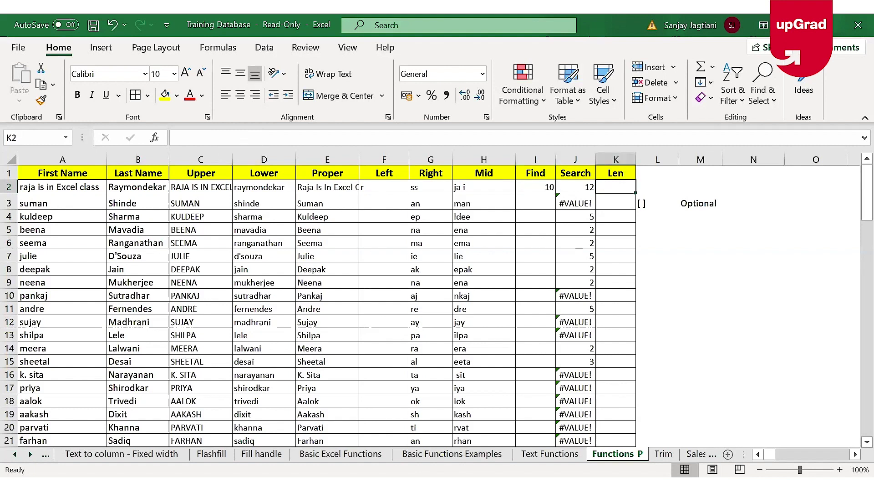
click(549, 454)
click(644, 367)
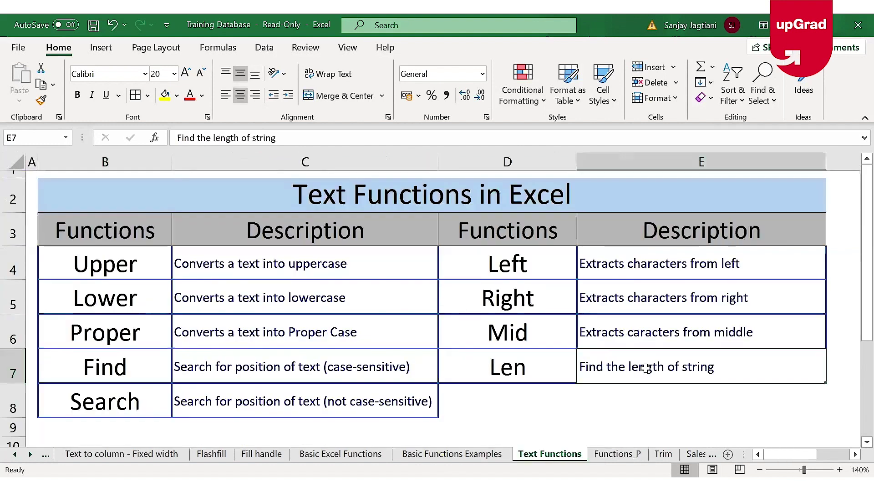
click(617, 454)
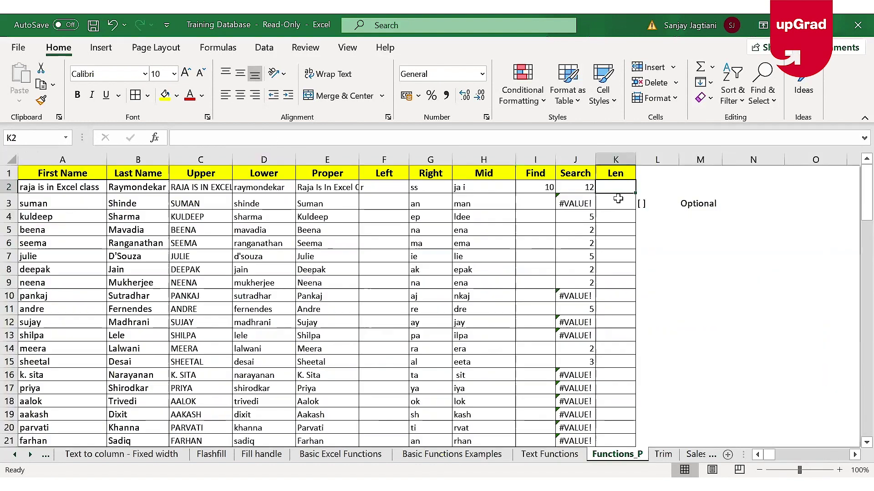
click(77, 190)
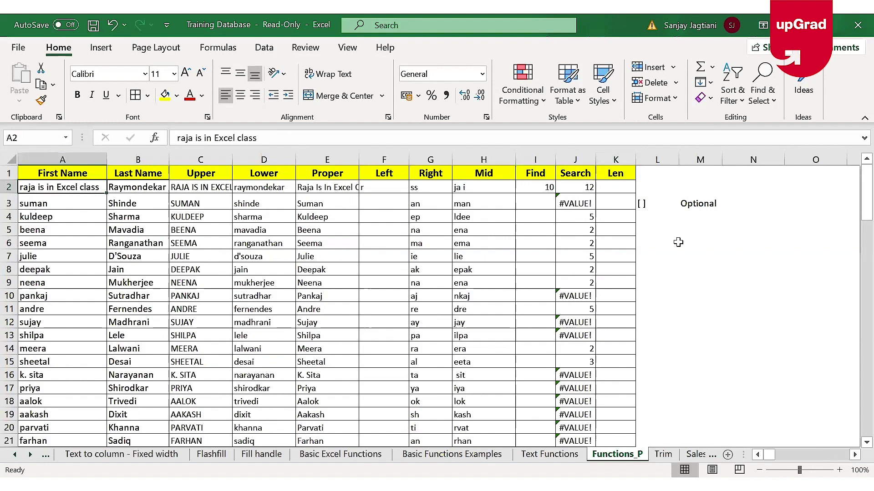
- Enter =LEN(A2) in cell K2 and copy it down the Len column
click(619, 188)
text(=)
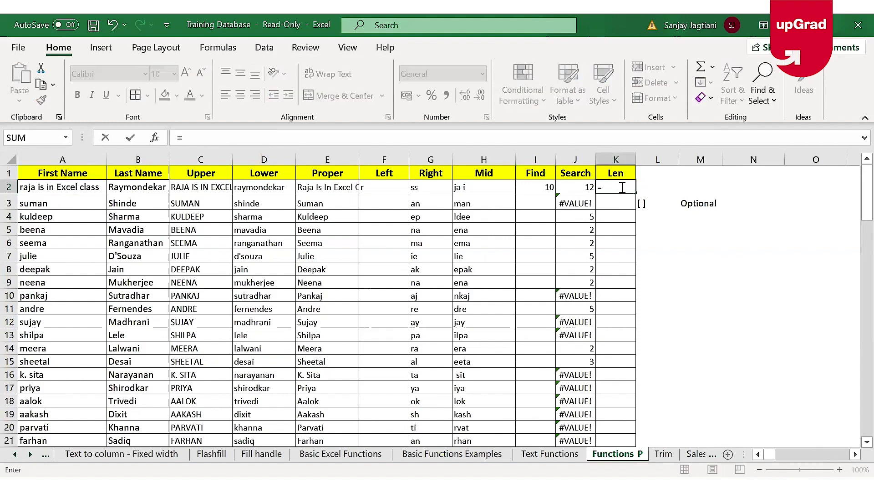
text(LEN()
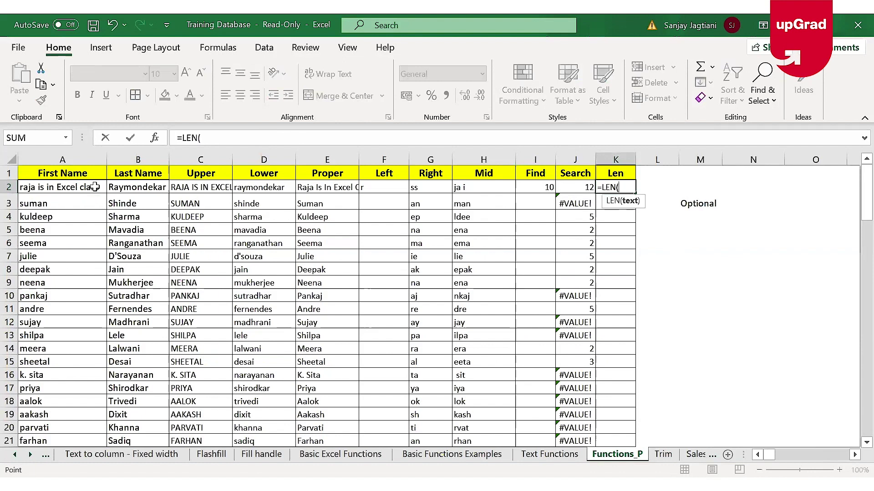
click(94, 188)
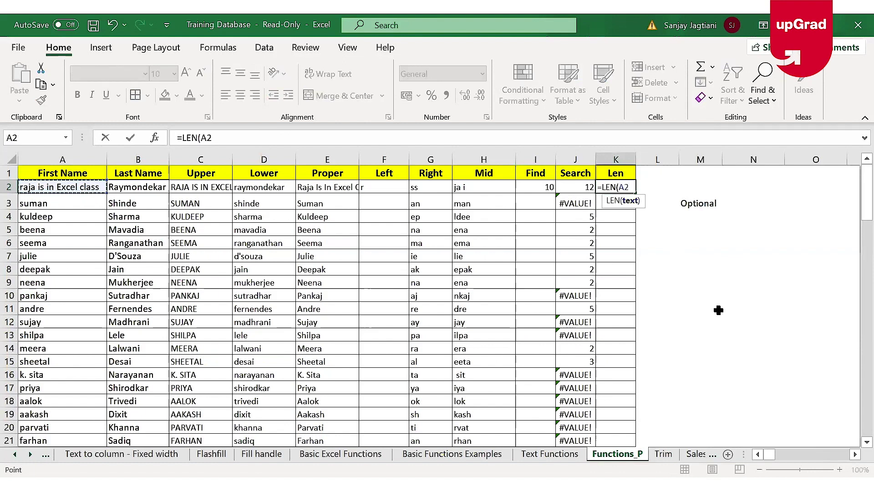
key(Return)
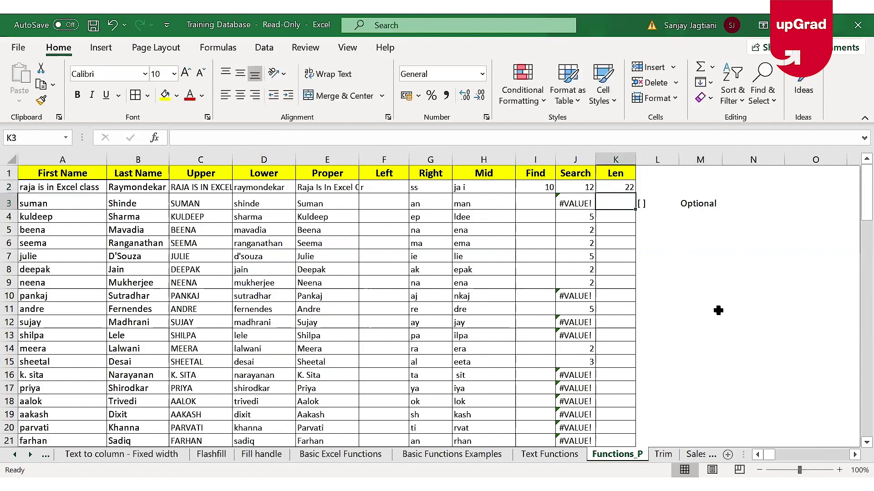
click(616, 189)
double_click(636, 194)
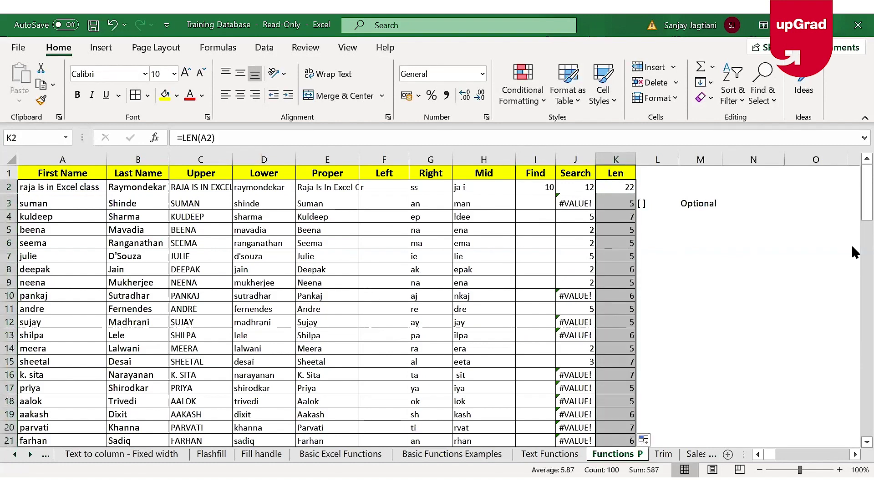
- Compare the Len column's results with the first names, and return to the Text Functions overview sheet
drag(865, 195, 851, 184)
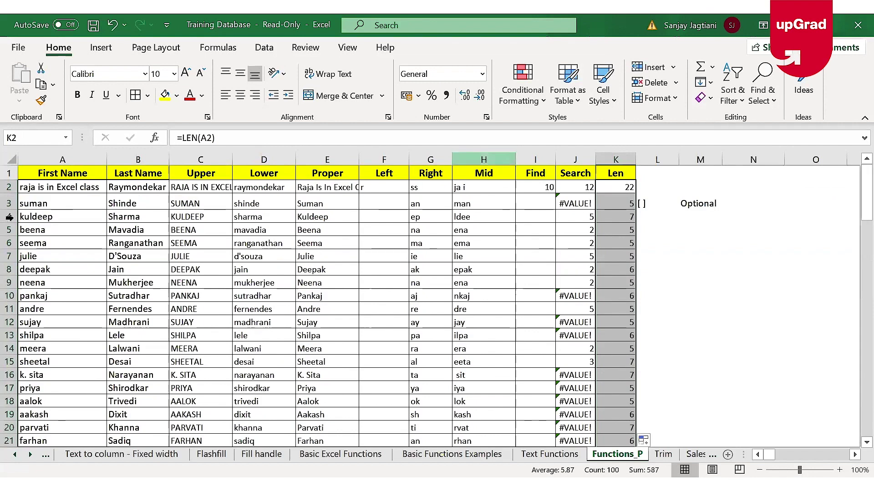
click(54, 259)
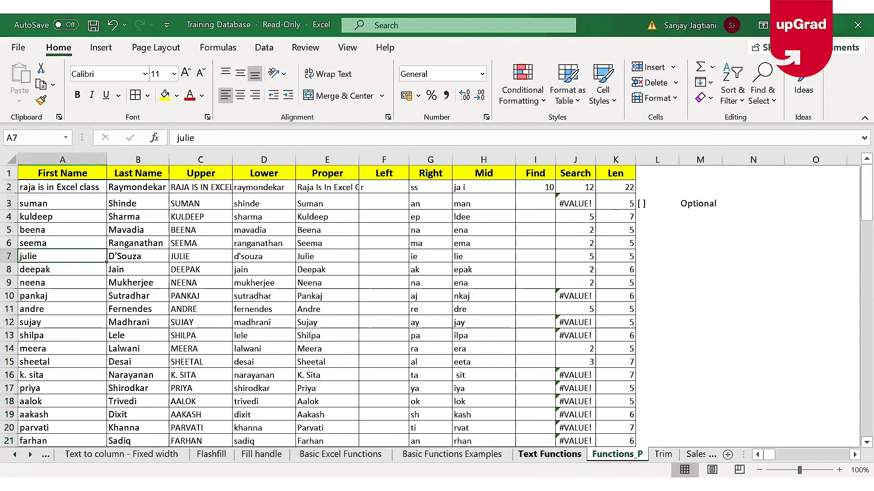
click(550, 454)
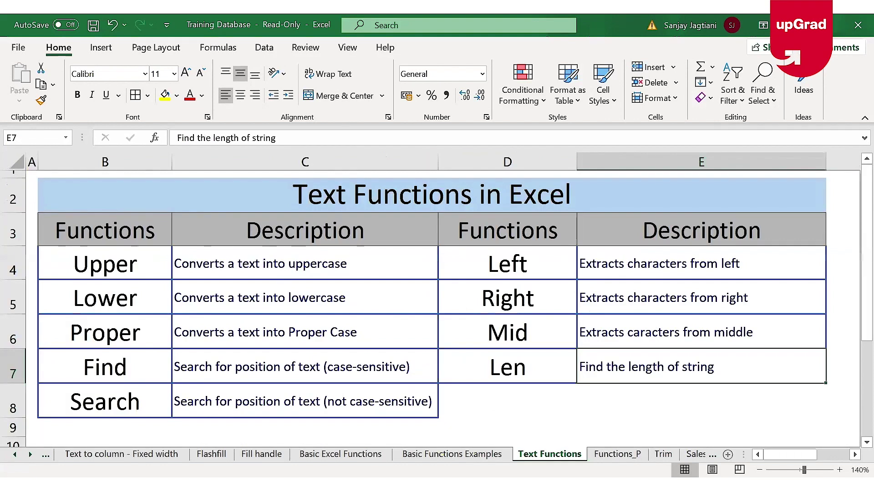